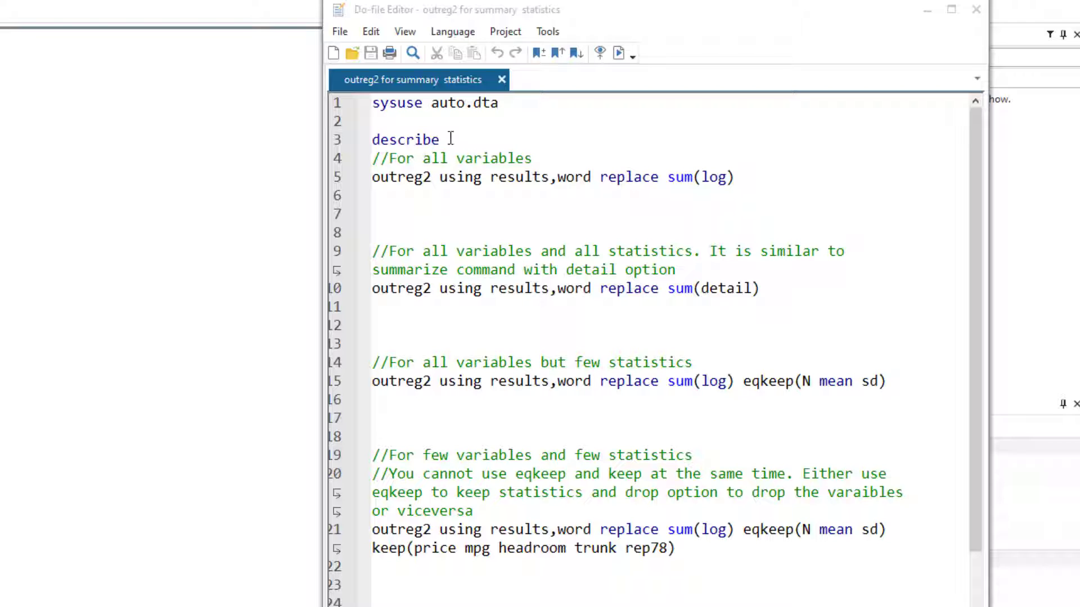
Run the sysuse auto.dta and describe lines to load the auto data and list its variables.
click(337, 103)
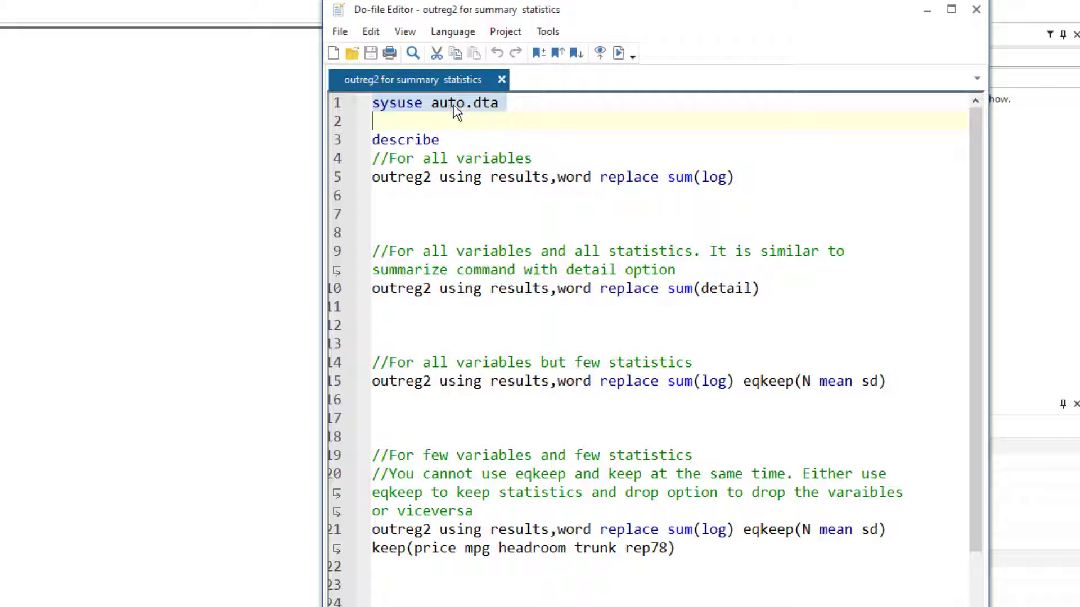
click(619, 52)
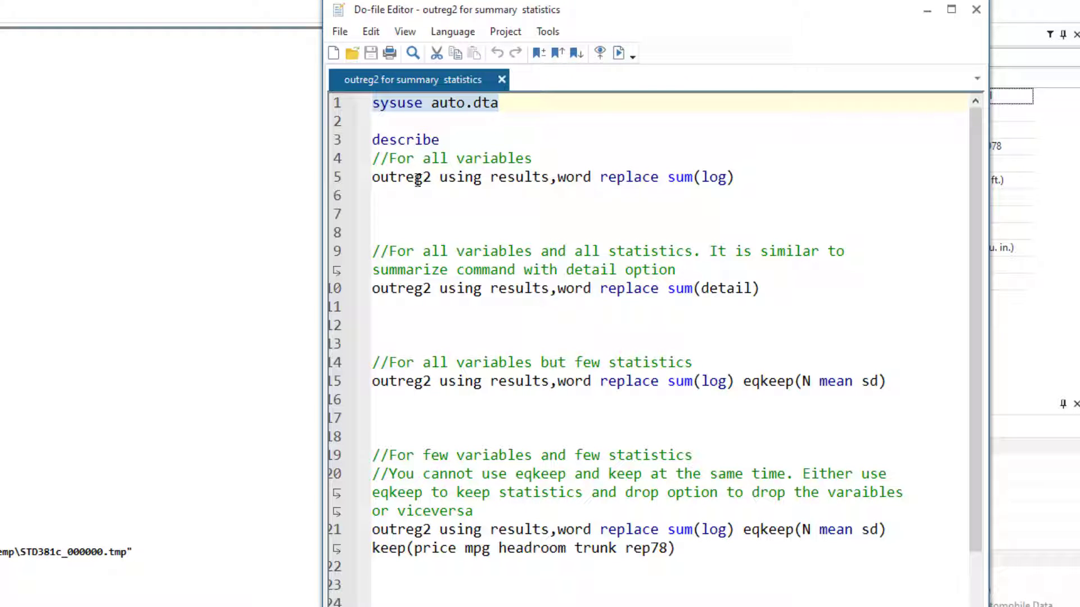
click(337, 142)
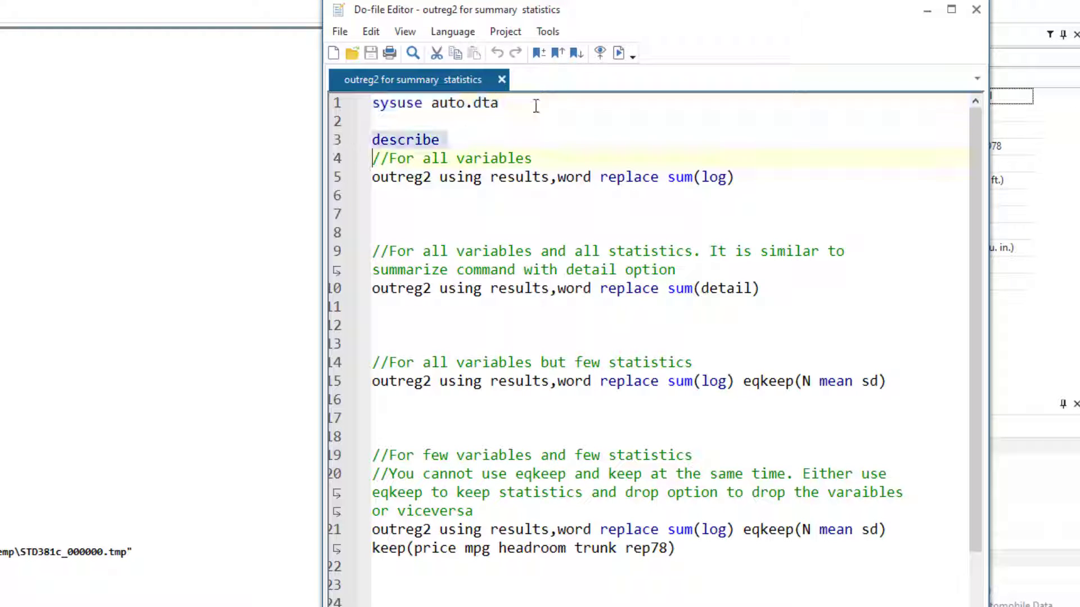
click(619, 52)
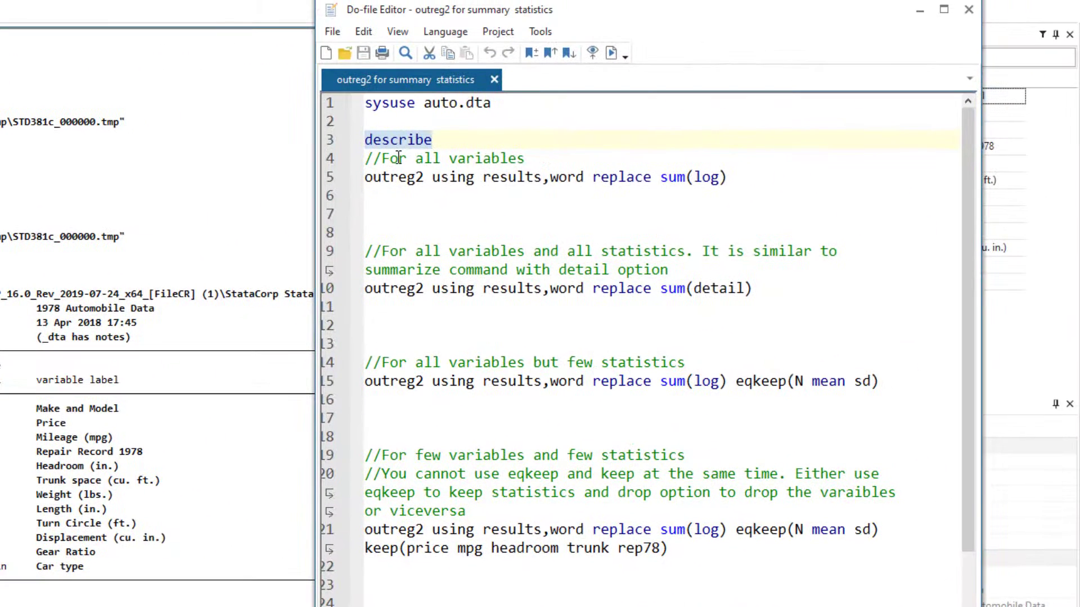
Walk through line 5's outreg2 command: its using results file, word and replace options.
click(398, 160)
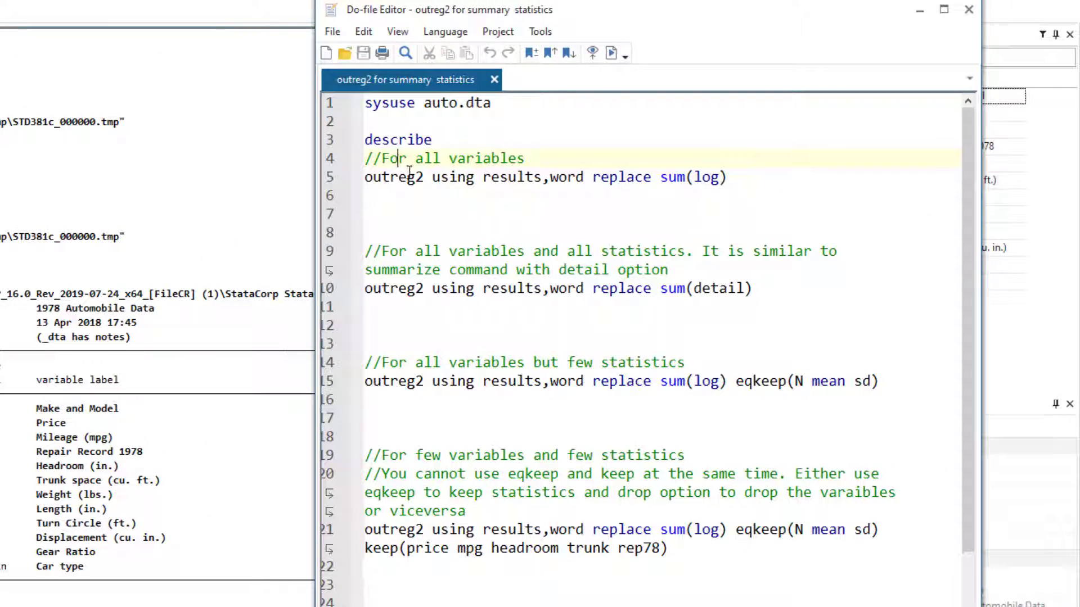
drag(384, 158, 529, 158)
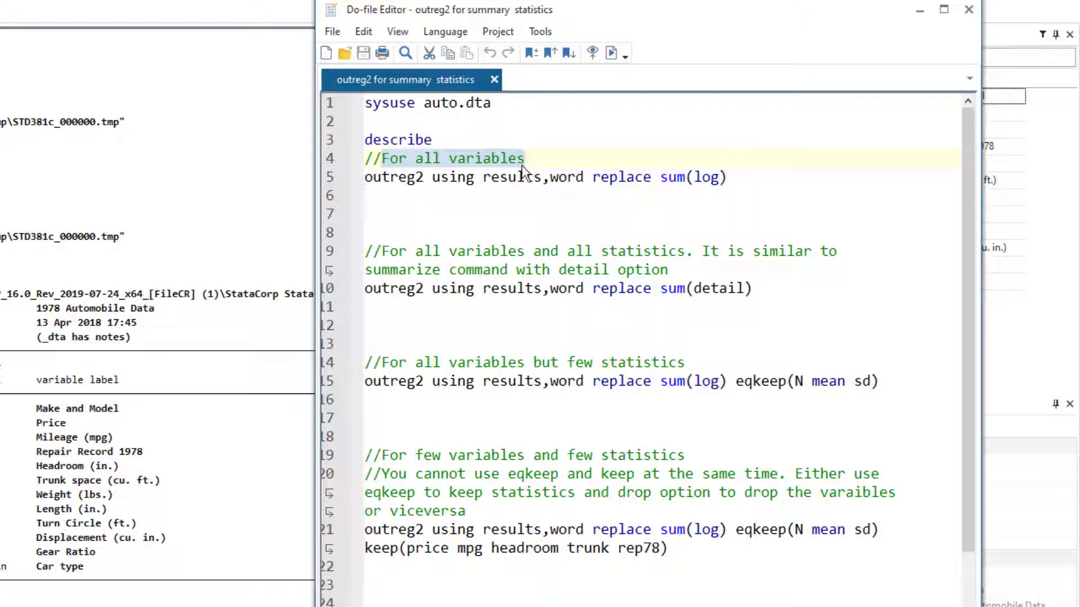
click(493, 177)
drag(367, 177, 403, 181)
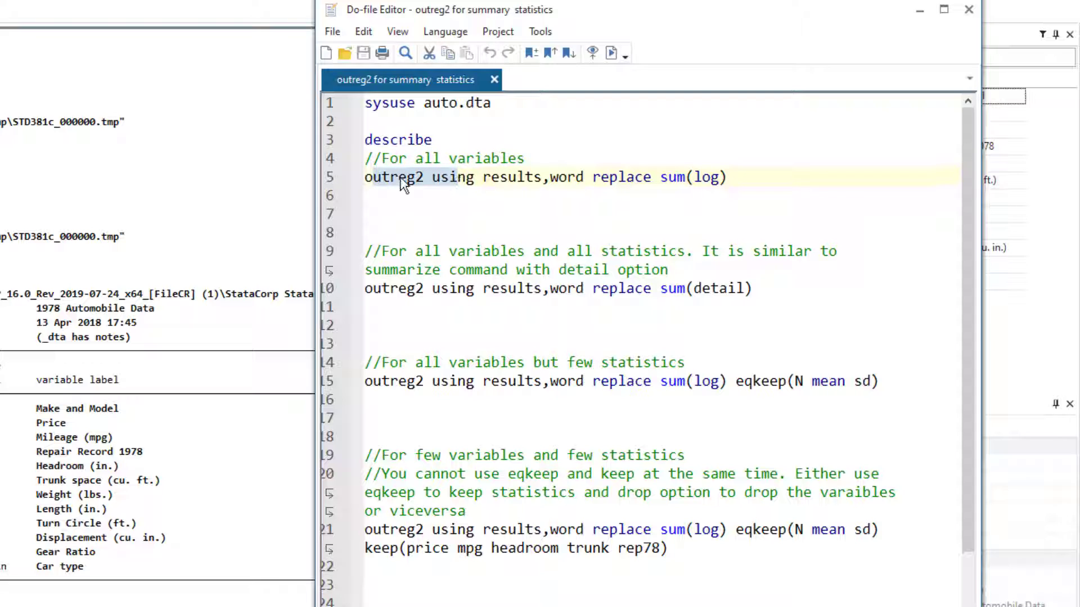
double_click(403, 181)
double_click(453, 177)
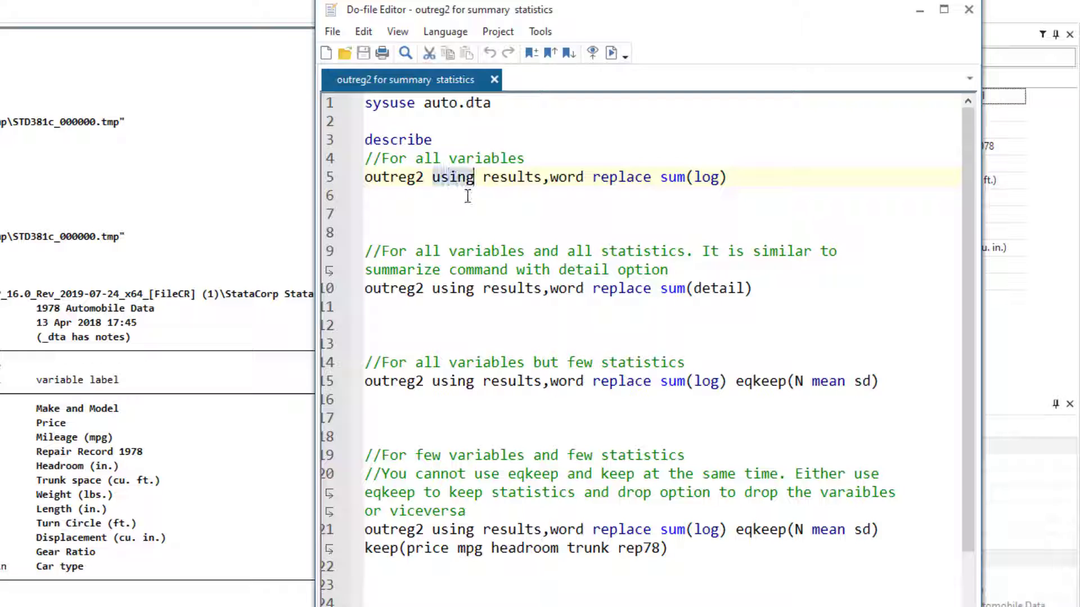
double_click(512, 178)
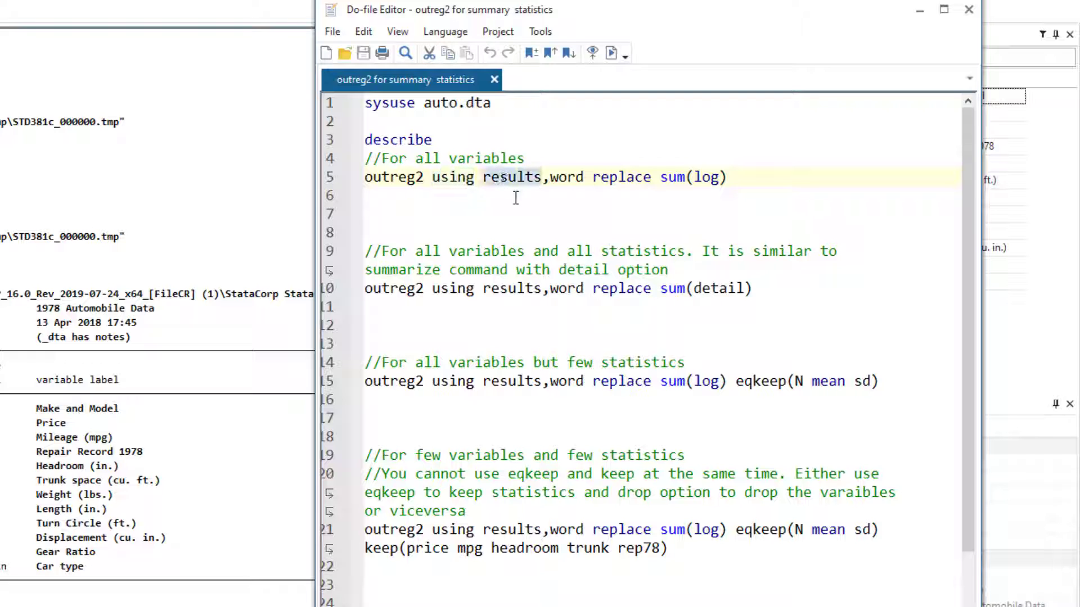
double_click(565, 179)
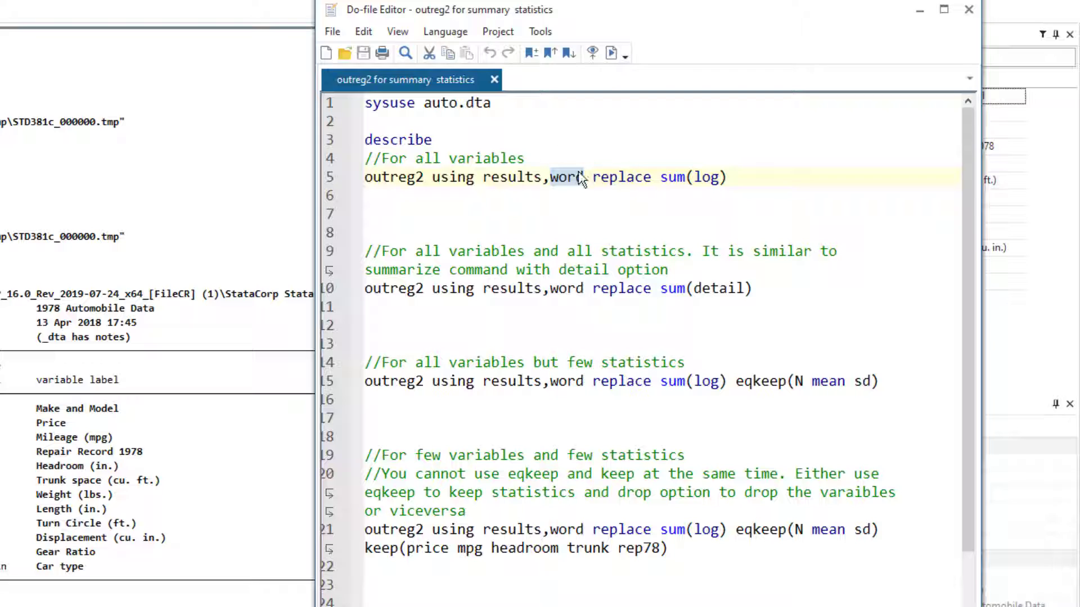
double_click(617, 179)
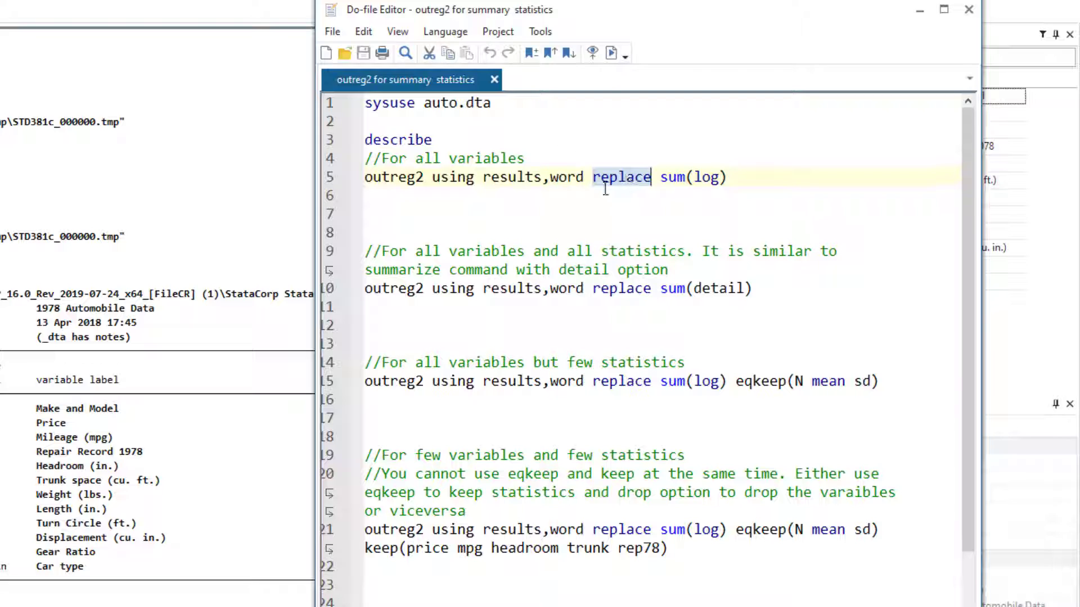
double_click(502, 177)
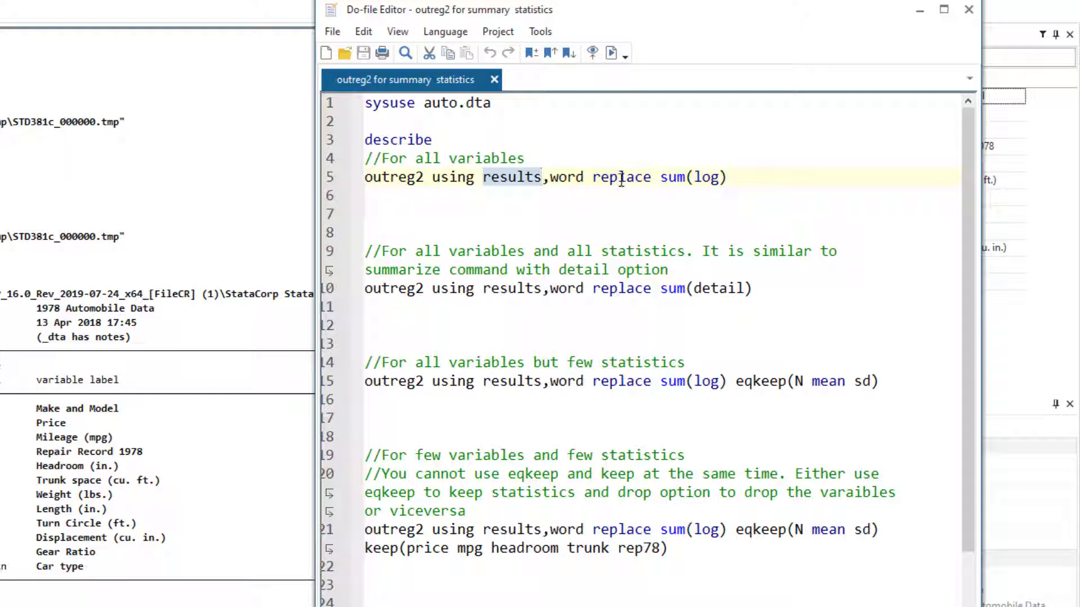
Point out the sum(log) option, then run the line-5 outreg2 summary export for all variables.
click(621, 179)
drag(661, 177, 729, 178)
double_click(668, 179)
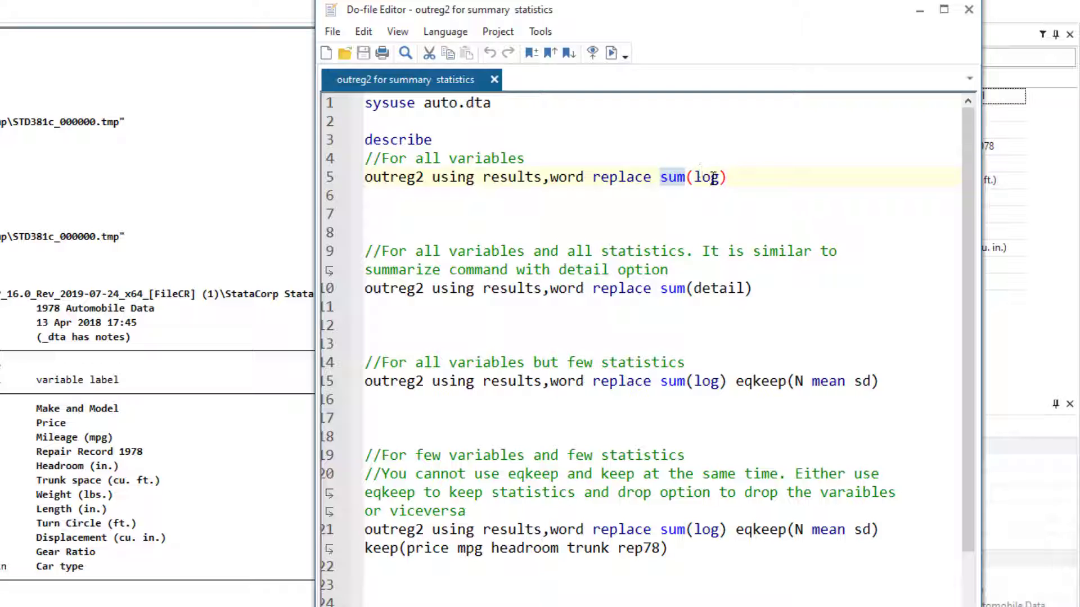
click(673, 177)
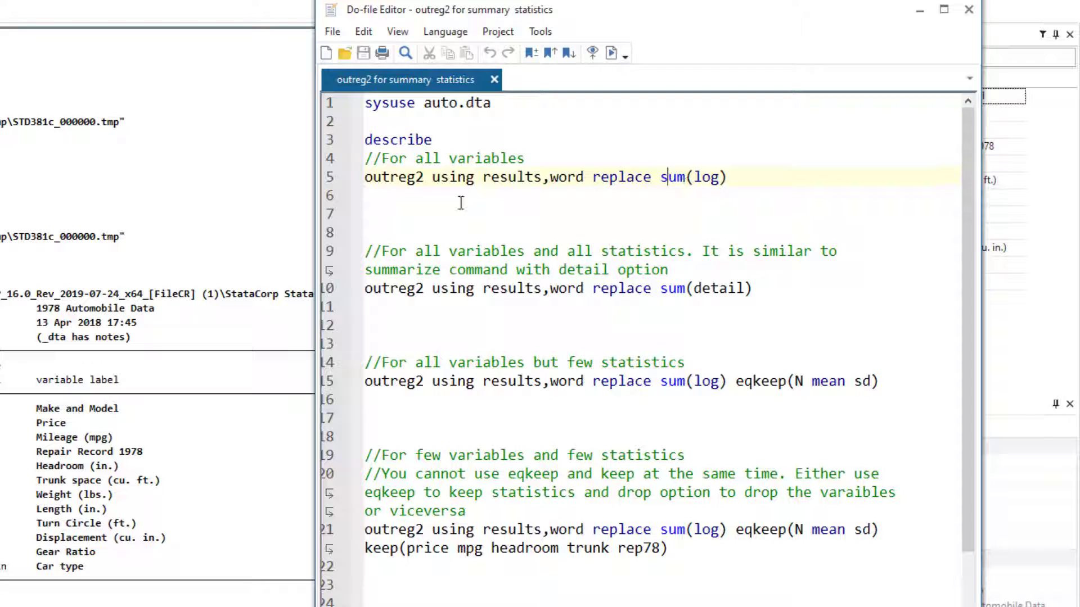
click(326, 180)
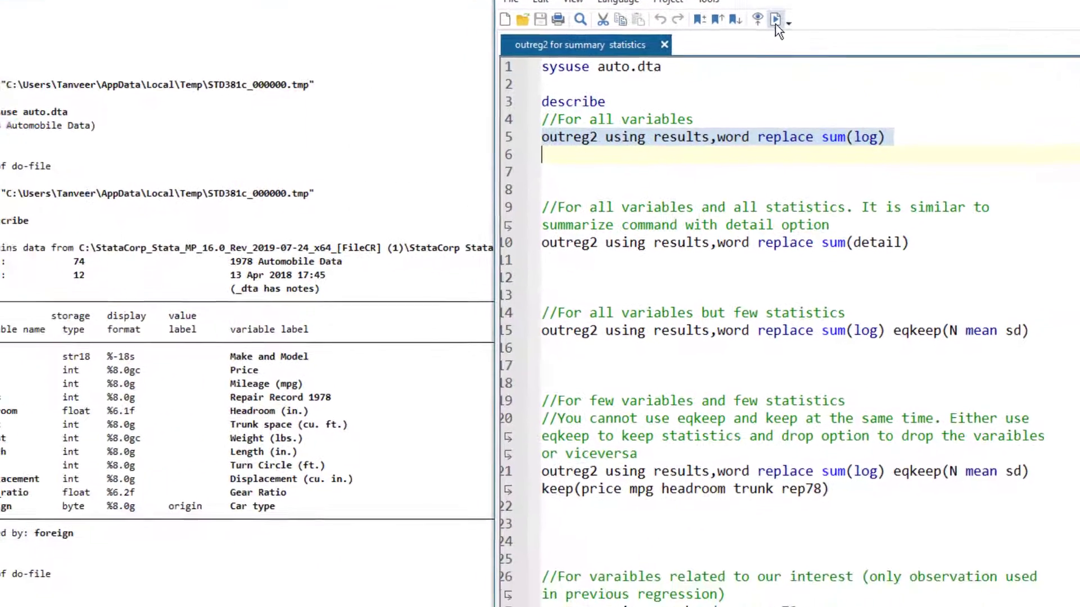
click(623, 51)
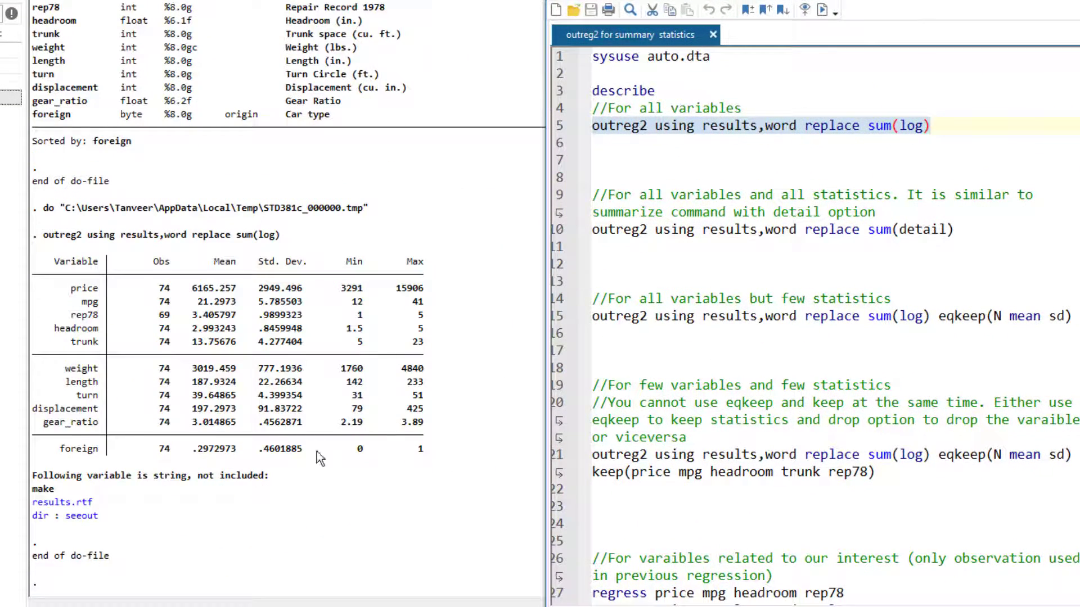
Open results.rtf in Word and review its variable names, N, mean and min columns.
click(74, 503)
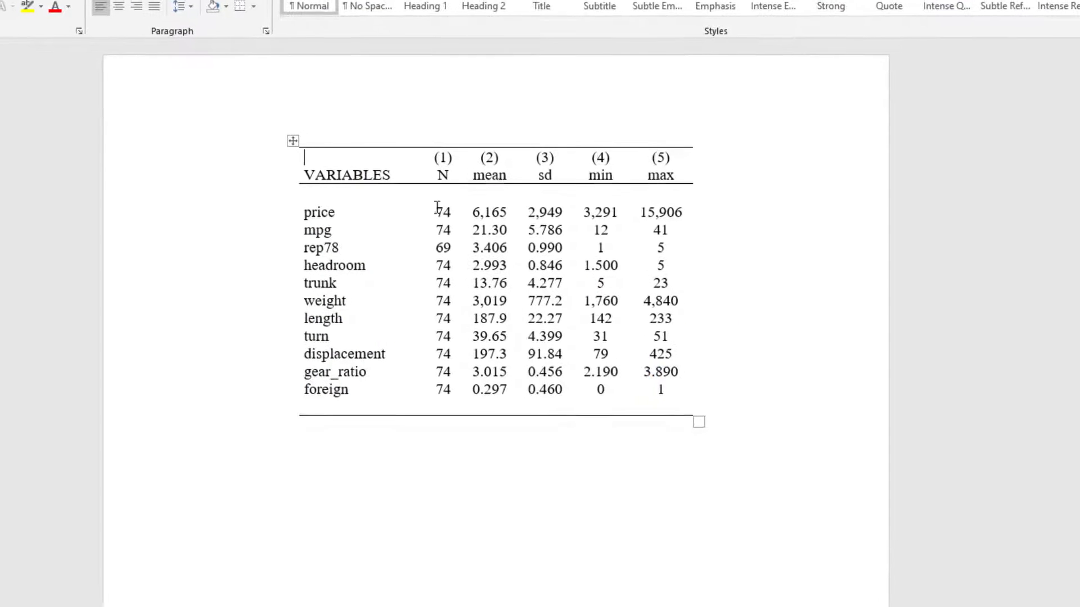
drag(312, 209, 315, 396)
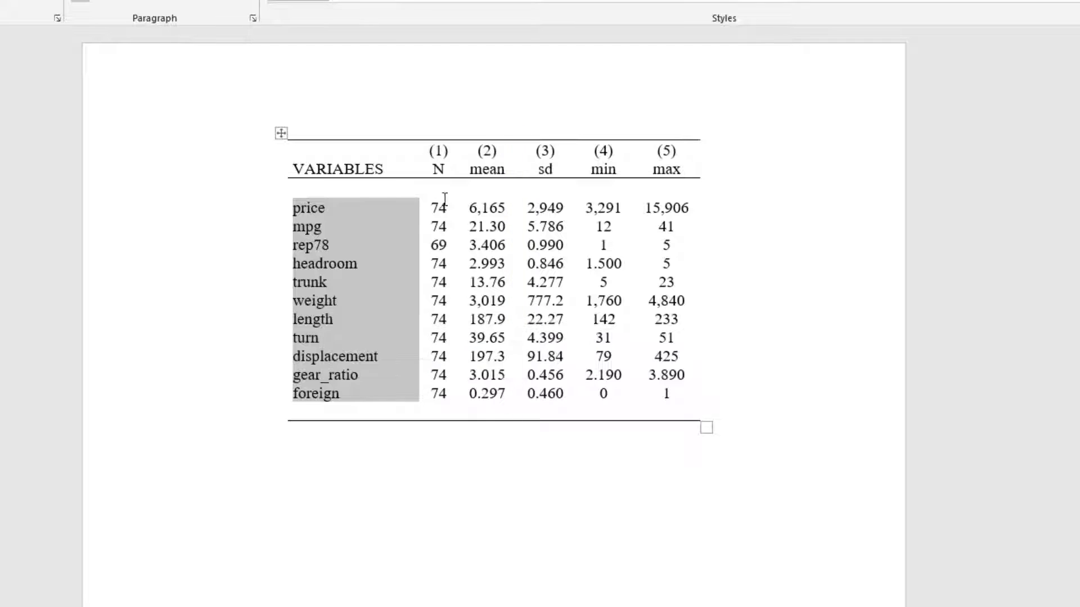
drag(439, 169, 439, 301)
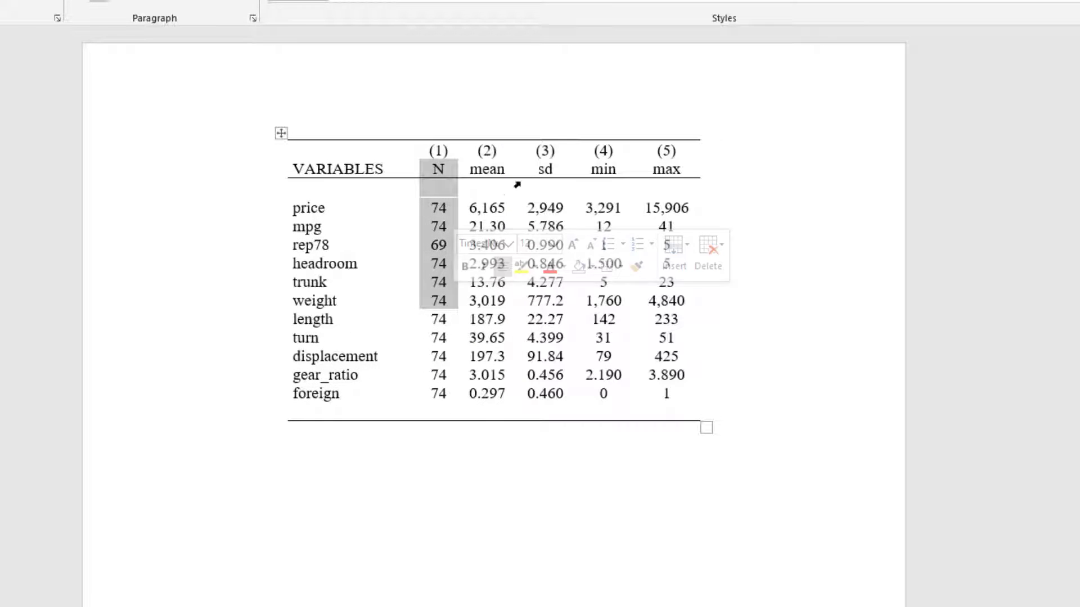
click(501, 170)
click(611, 169)
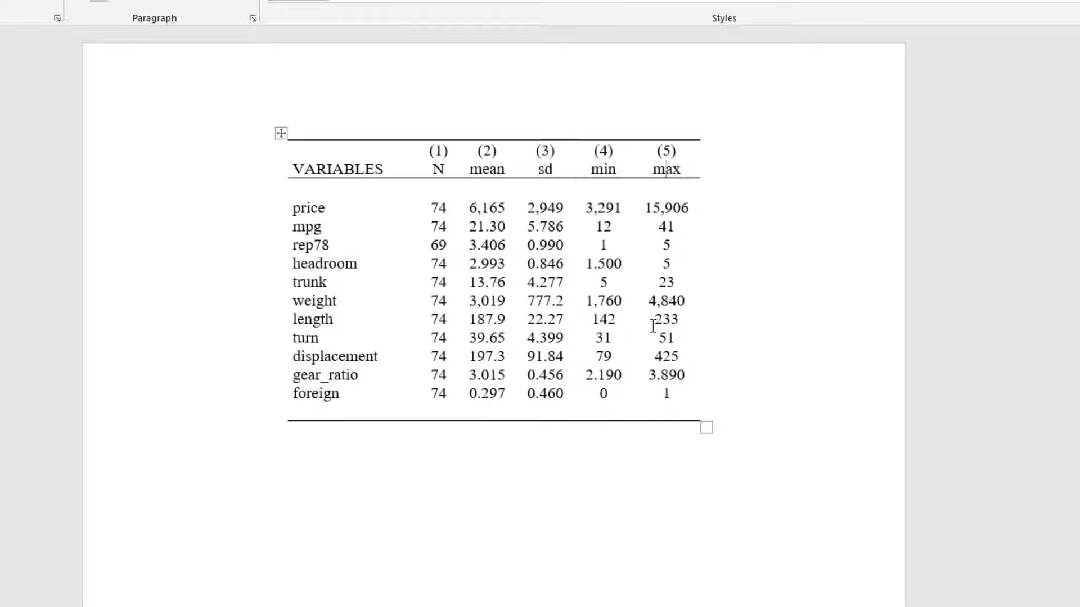
click(324, 301)
drag(310, 209, 332, 390)
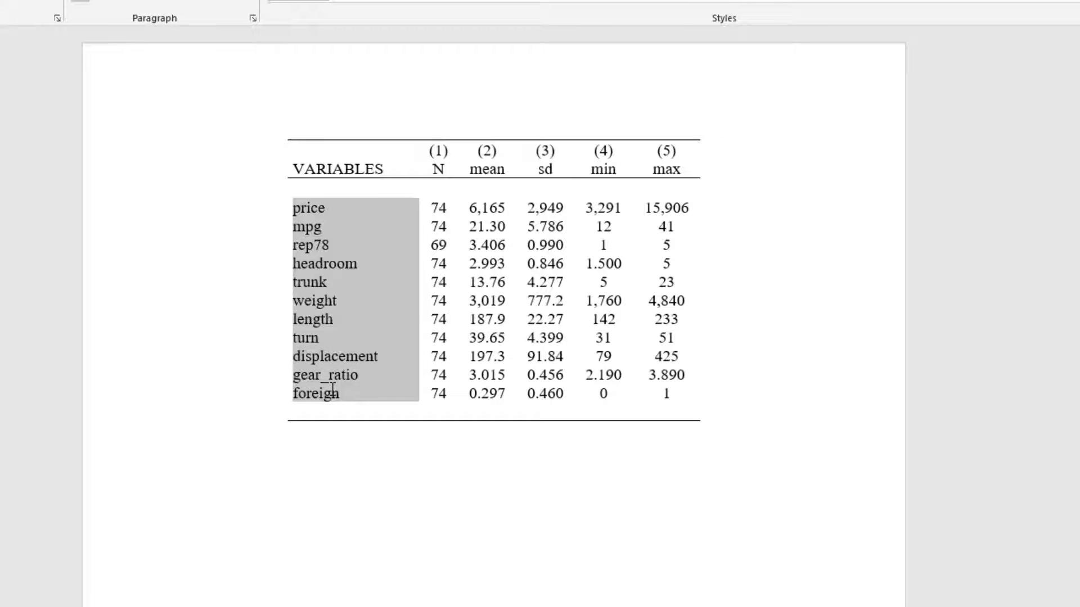
click(324, 264)
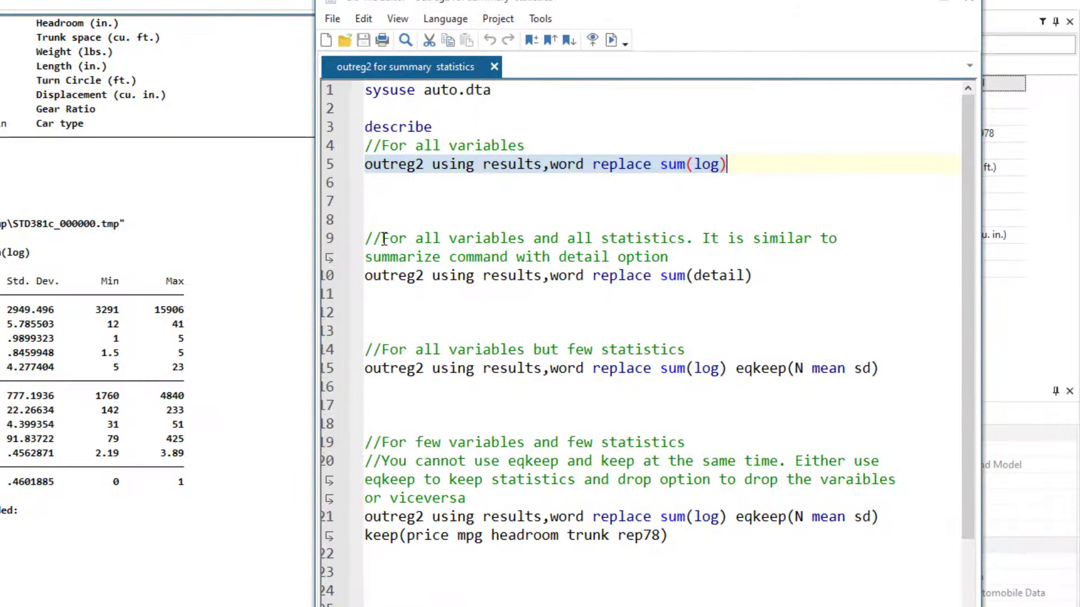
Add a new line 'sum ,detail' below the all-statistics comment.
drag(382, 239, 679, 242)
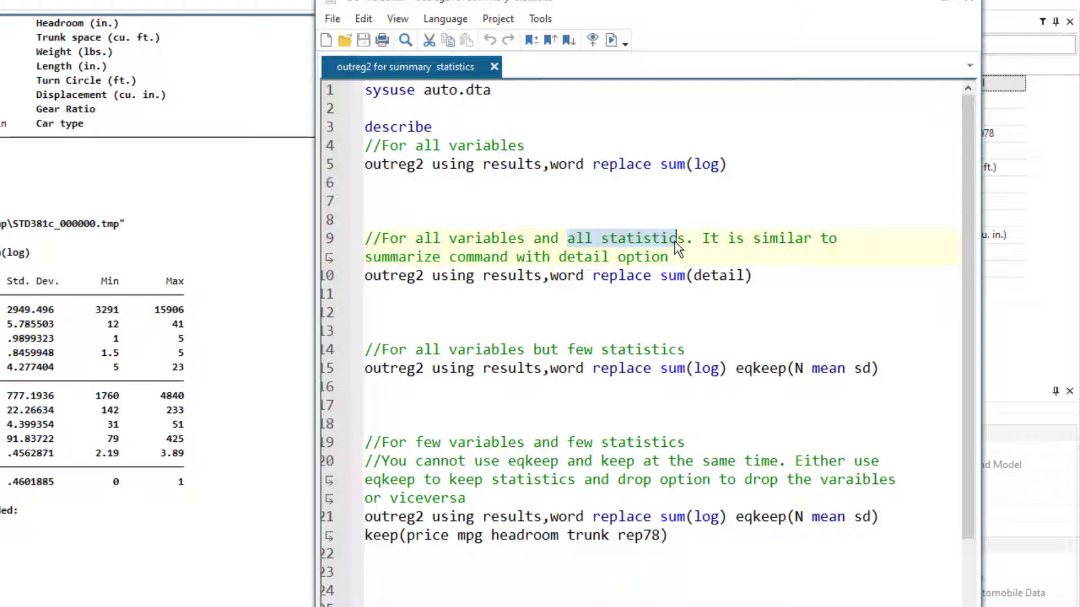
click(674, 258)
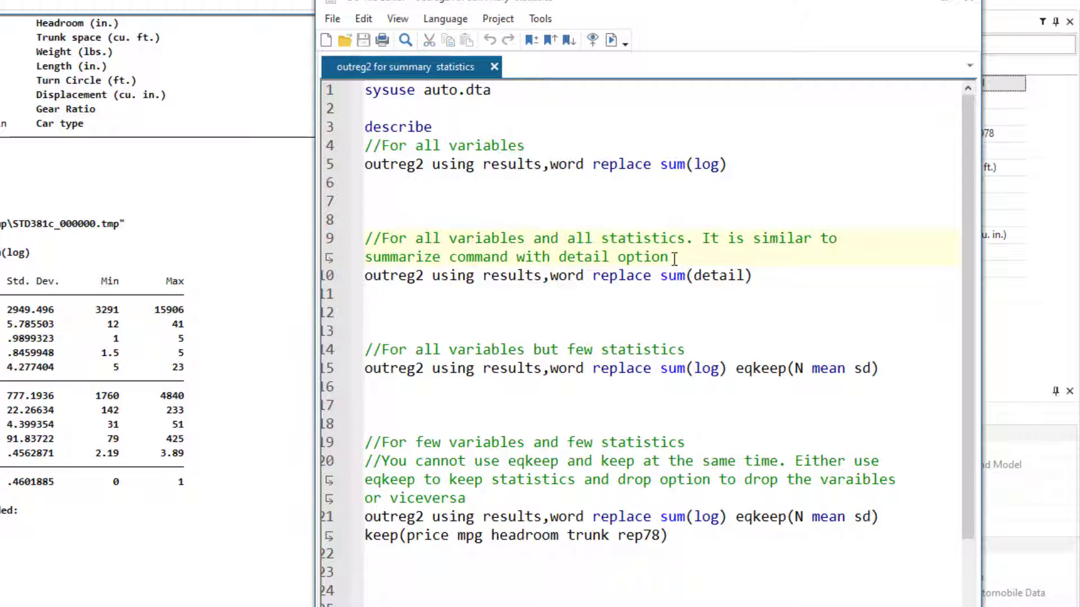
key(Return)
text(sum )
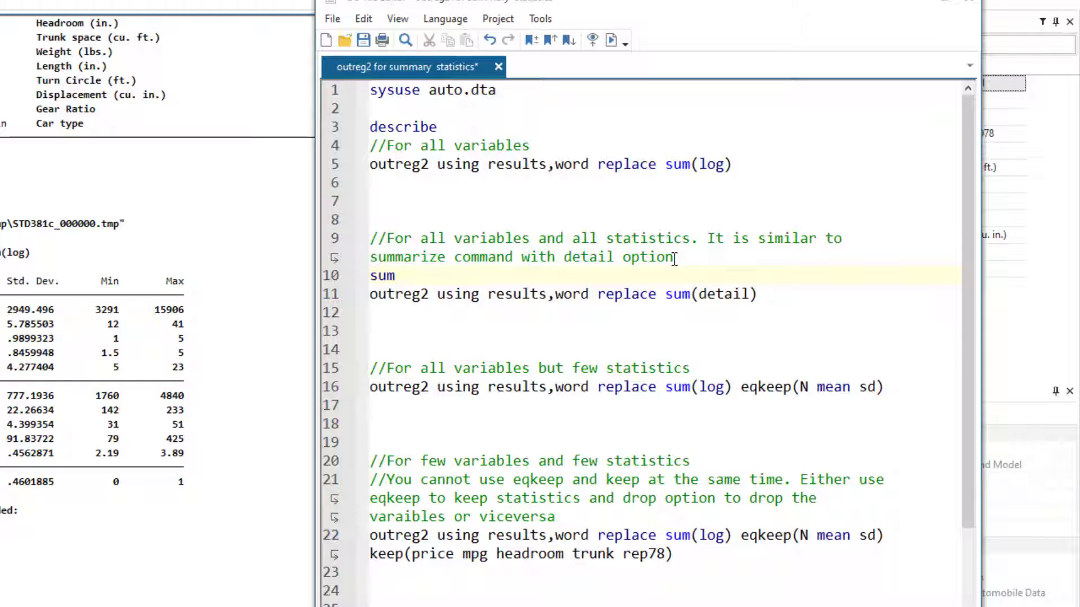
text(,detail)
Run line 11's outreg2 export with the sum(detail) option.
drag(665, 294, 757, 297)
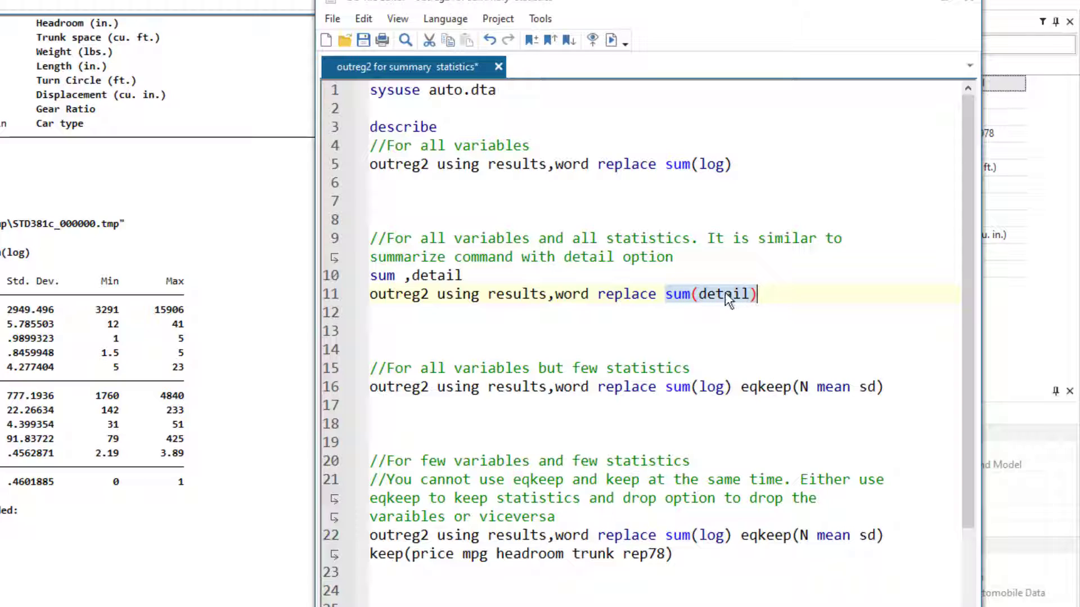
drag(463, 275, 371, 275)
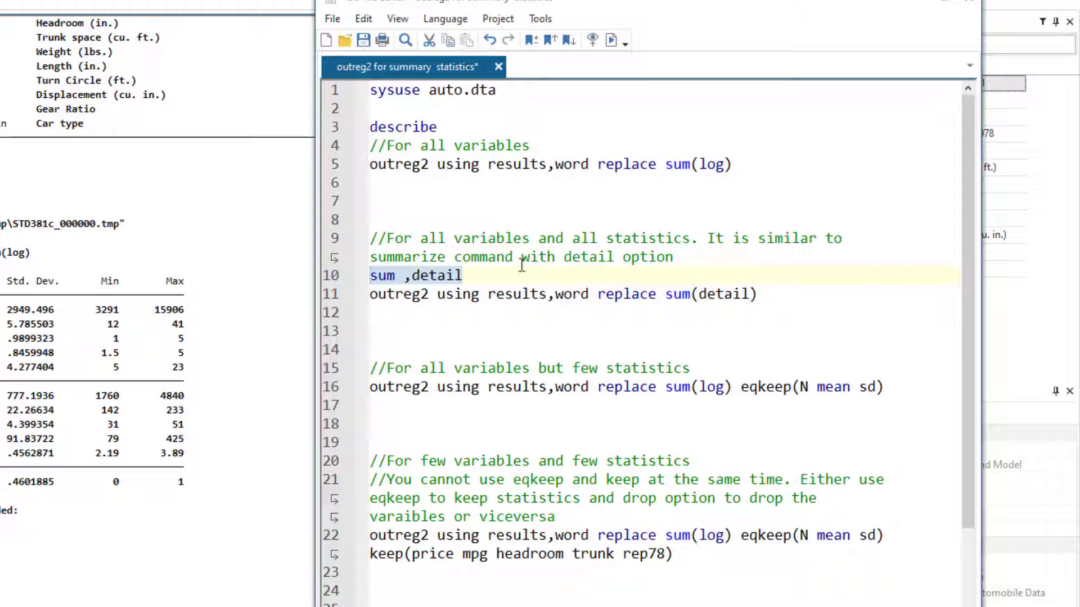
click(589, 293)
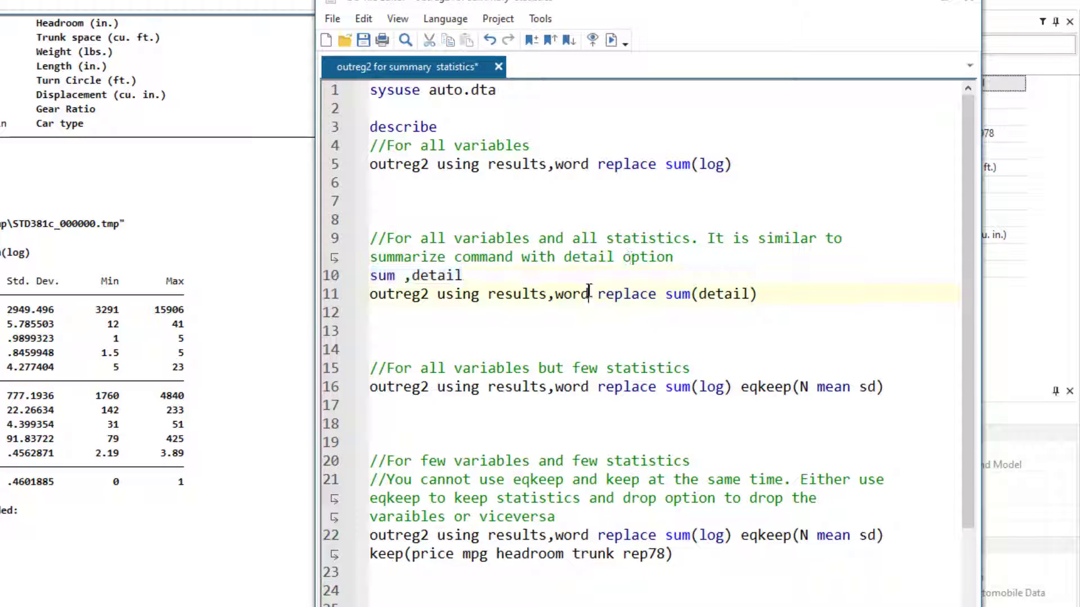
click(331, 293)
click(612, 39)
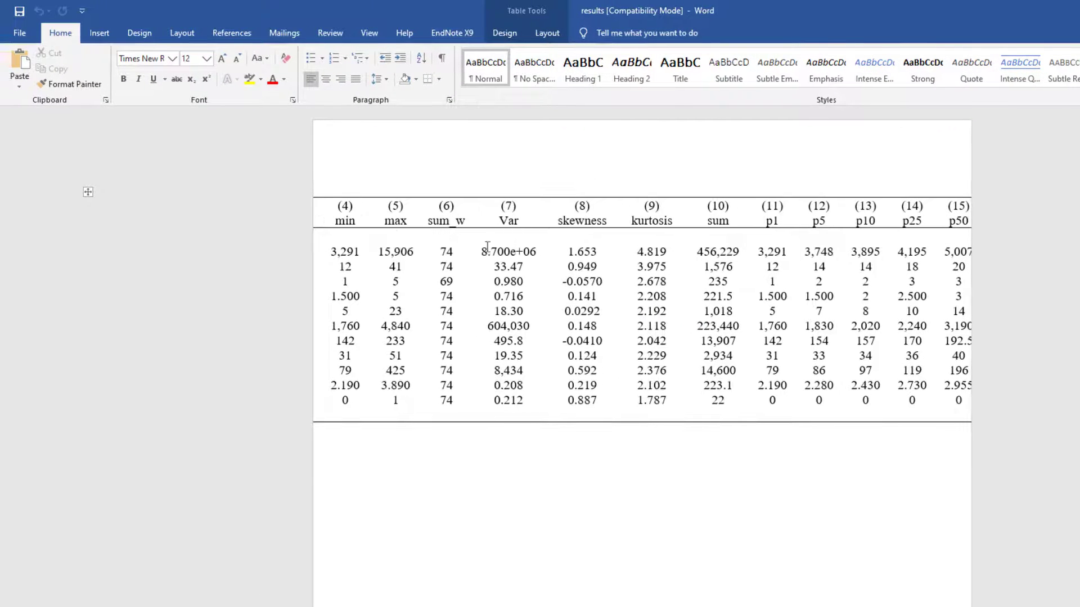
Browse Word's page Layout column and orientation choices, leaving them unchanged.
click(182, 32)
click(120, 84)
click(59, 67)
click(96, 148)
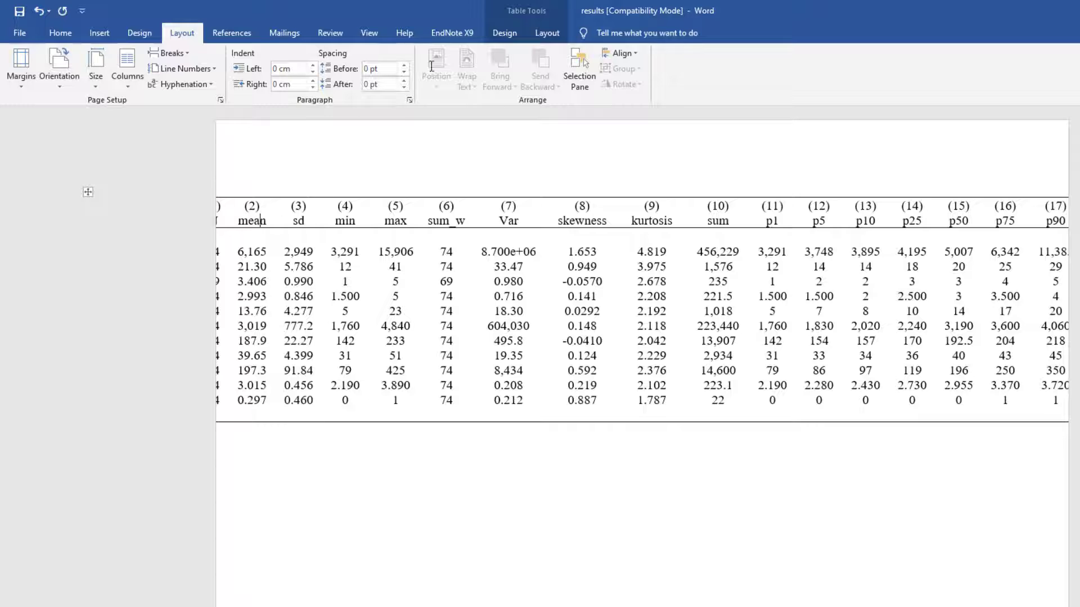
AutoFit the detailed statistics table to the window so columns (1) to (19) show.
click(546, 32)
click(454, 71)
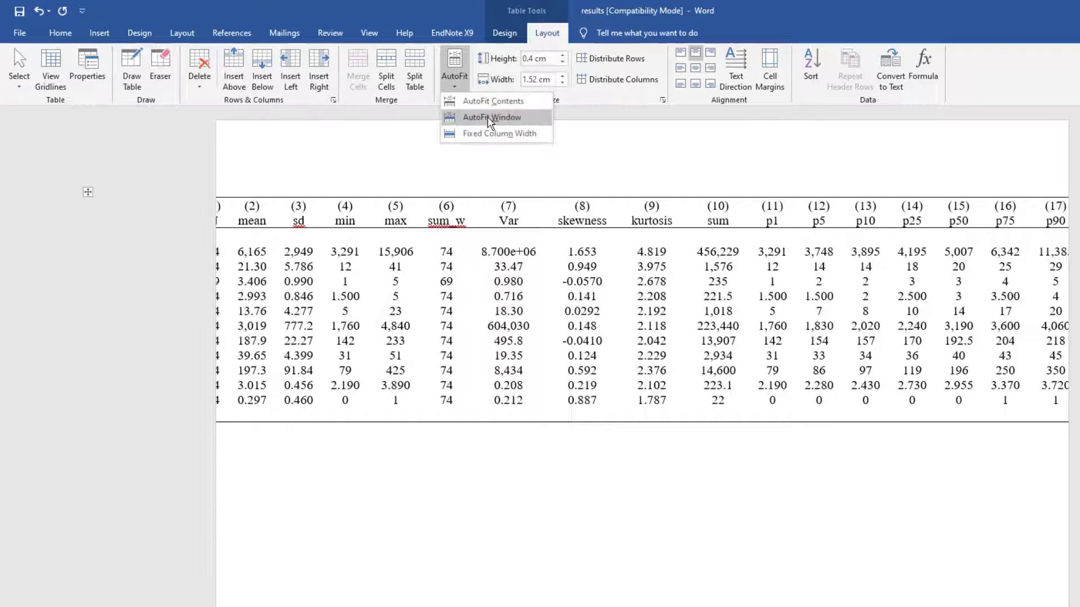
click(487, 117)
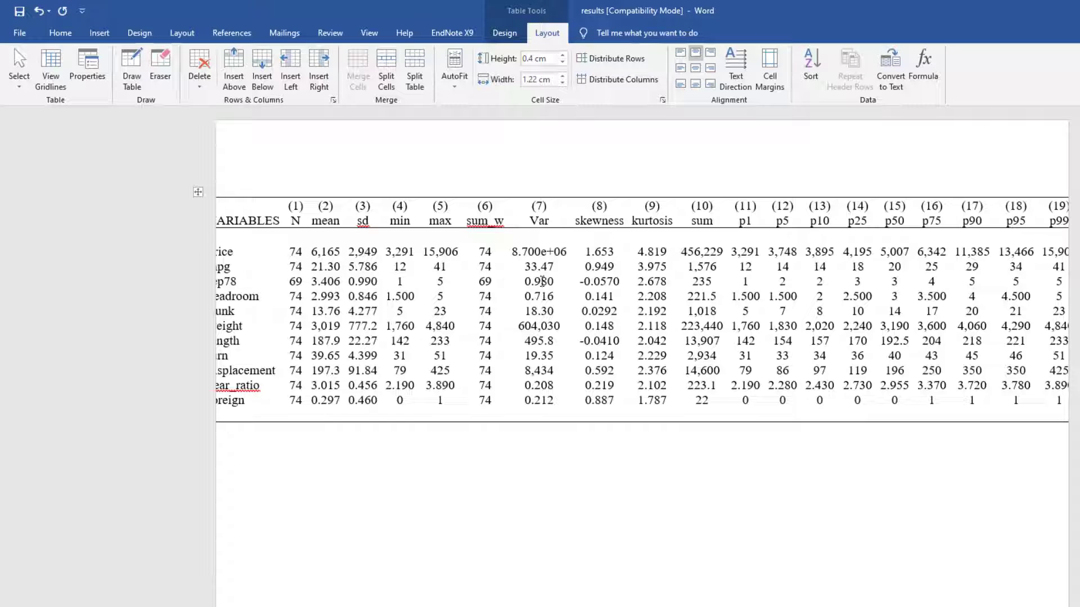
mouse_move(284, 219)
mouse_down()
mouse_move(725, 273)
mouse_move(894, 336)
mouse_move(981, 393)
mouse_move(1045, 400)
mouse_up()
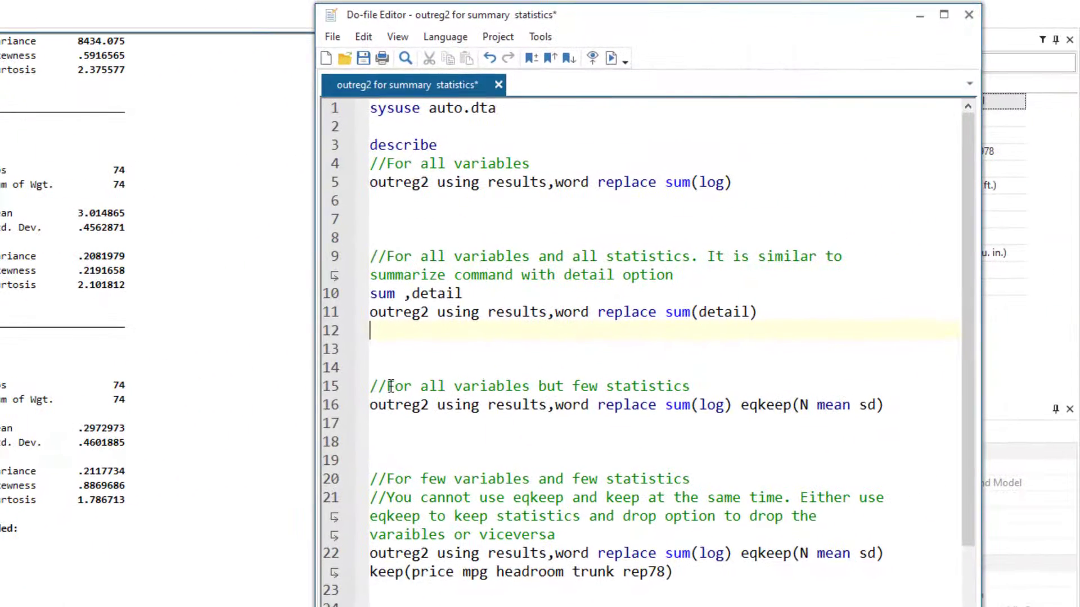
drag(391, 386, 530, 387)
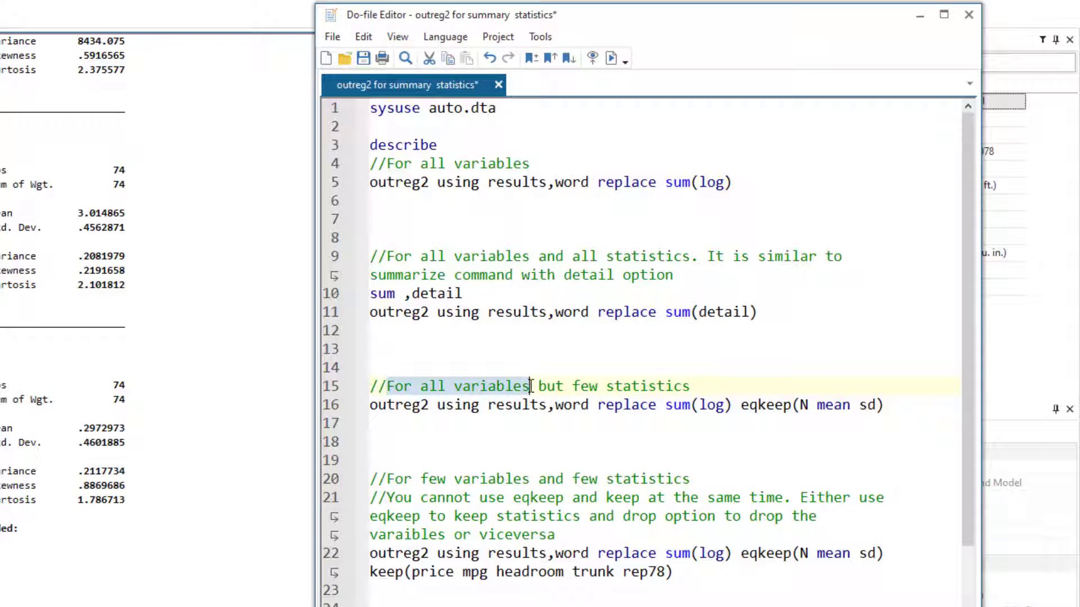
Review line 16's sum(log) eqkeep(N mean sd) options and select the whole command.
drag(693, 386, 577, 389)
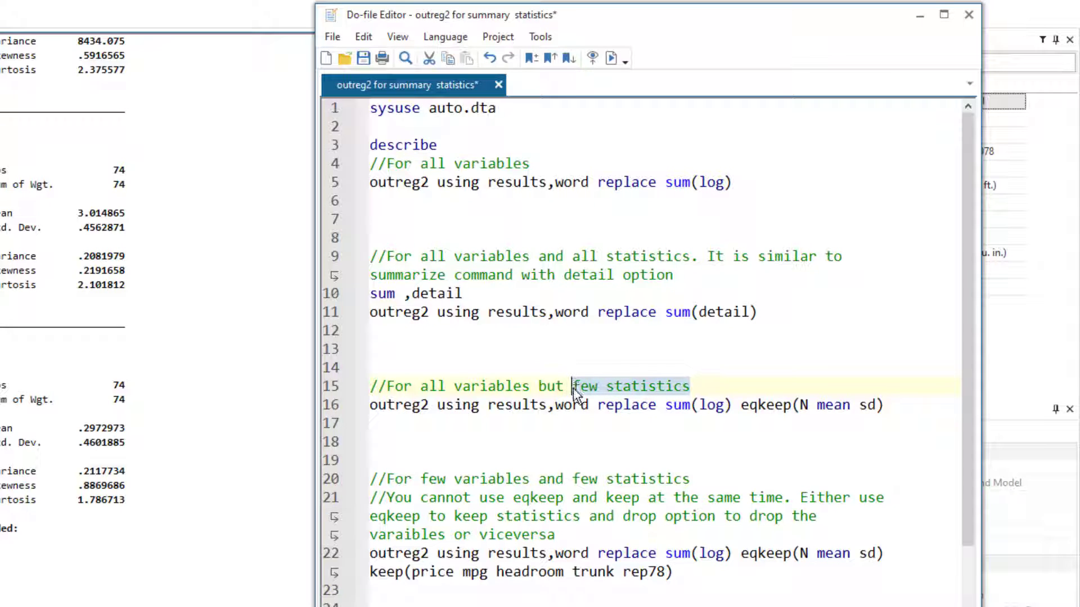
click(512, 405)
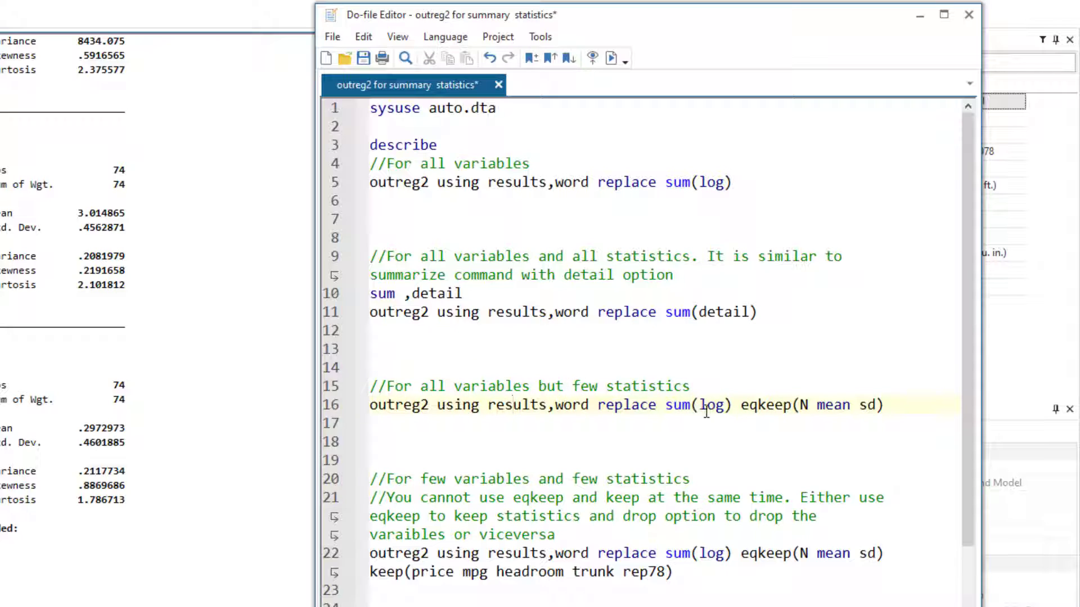
drag(665, 405, 732, 406)
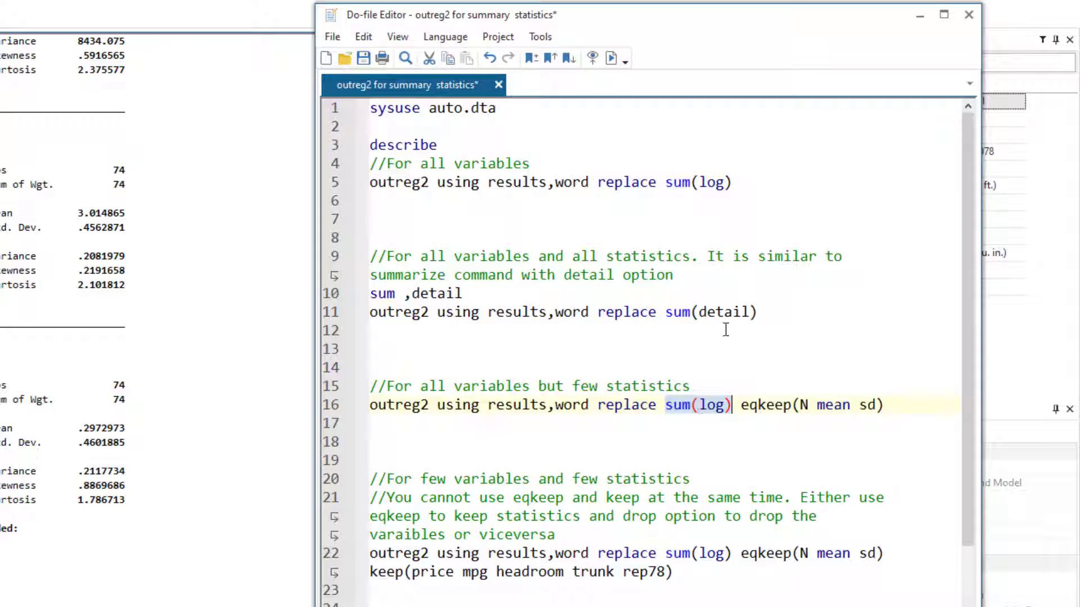
drag(740, 406, 792, 409)
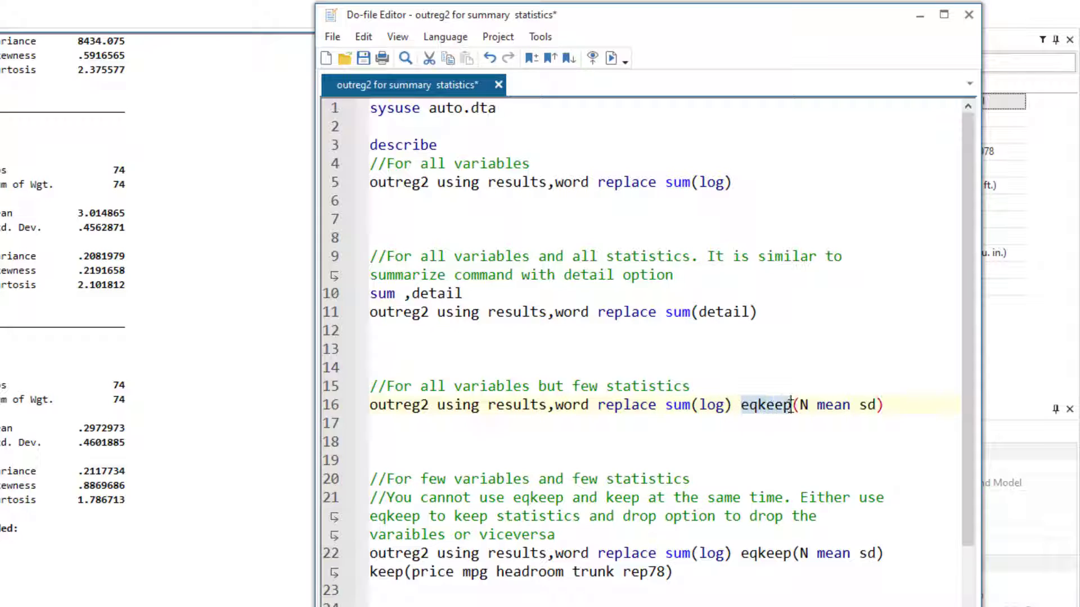
click(782, 408)
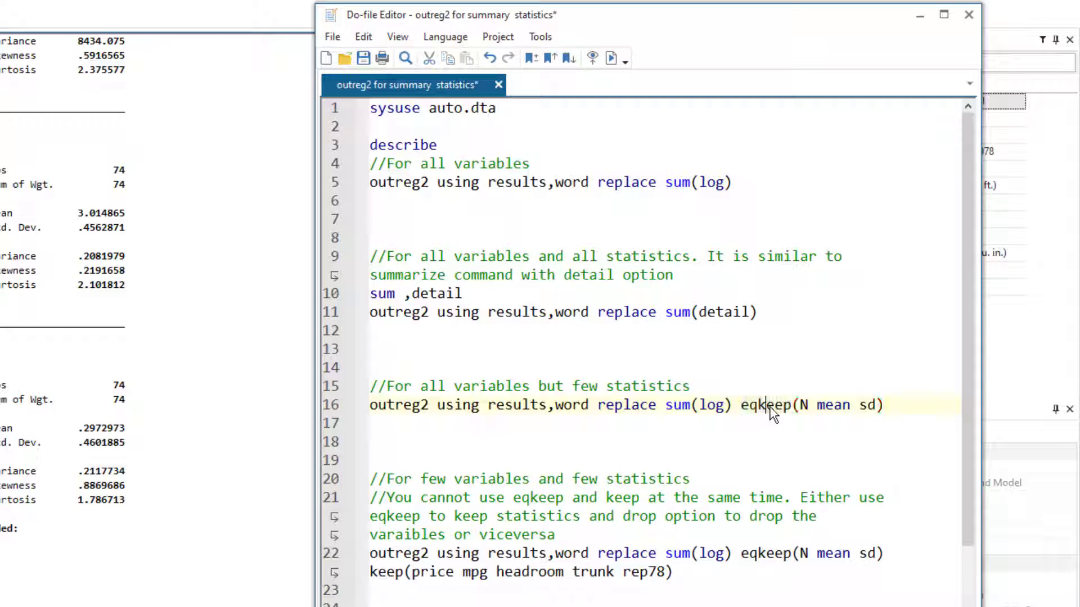
drag(800, 406, 874, 405)
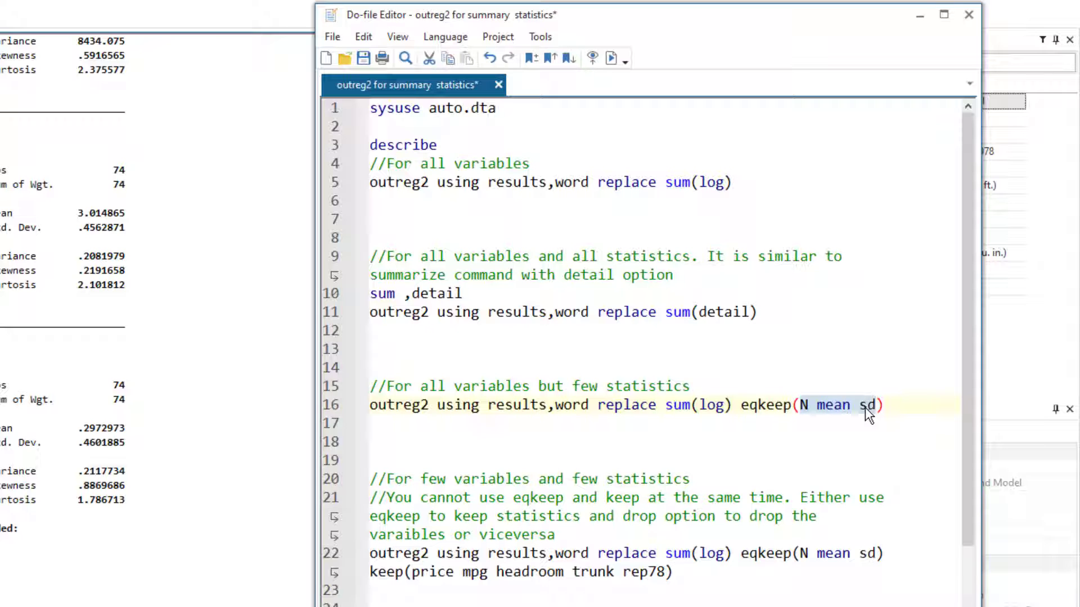
triple_click(865, 407)
click(611, 58)
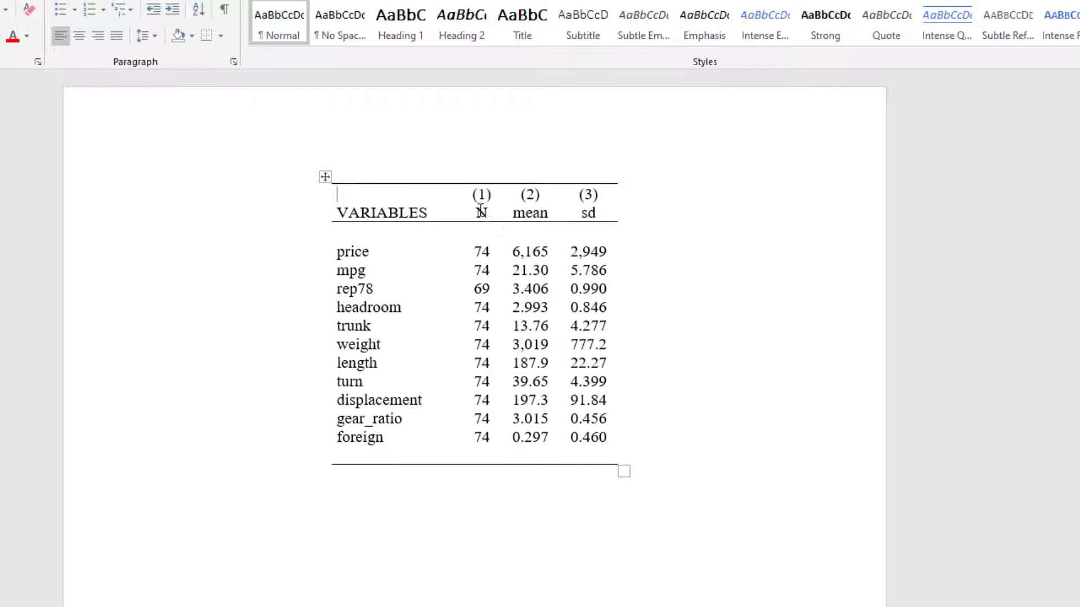
click(482, 212)
click(534, 214)
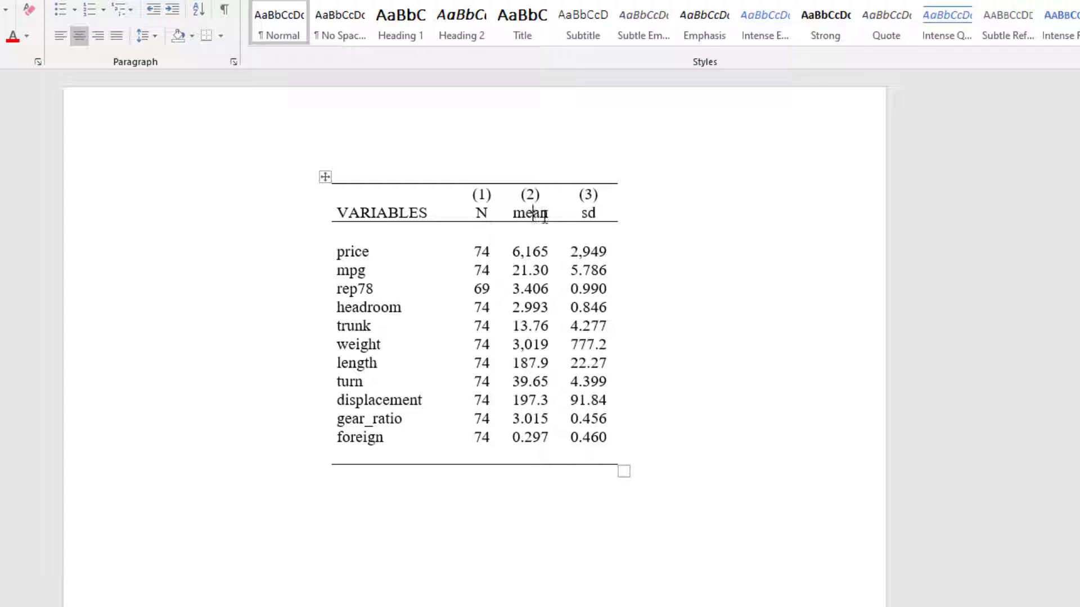
click(590, 214)
drag(482, 251, 490, 251)
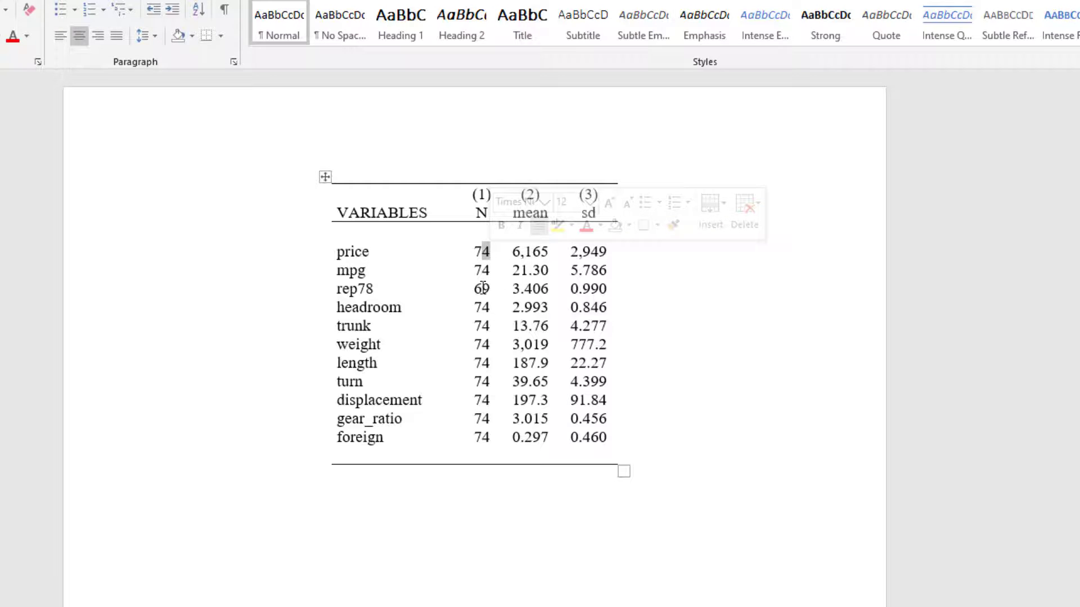
double_click(477, 289)
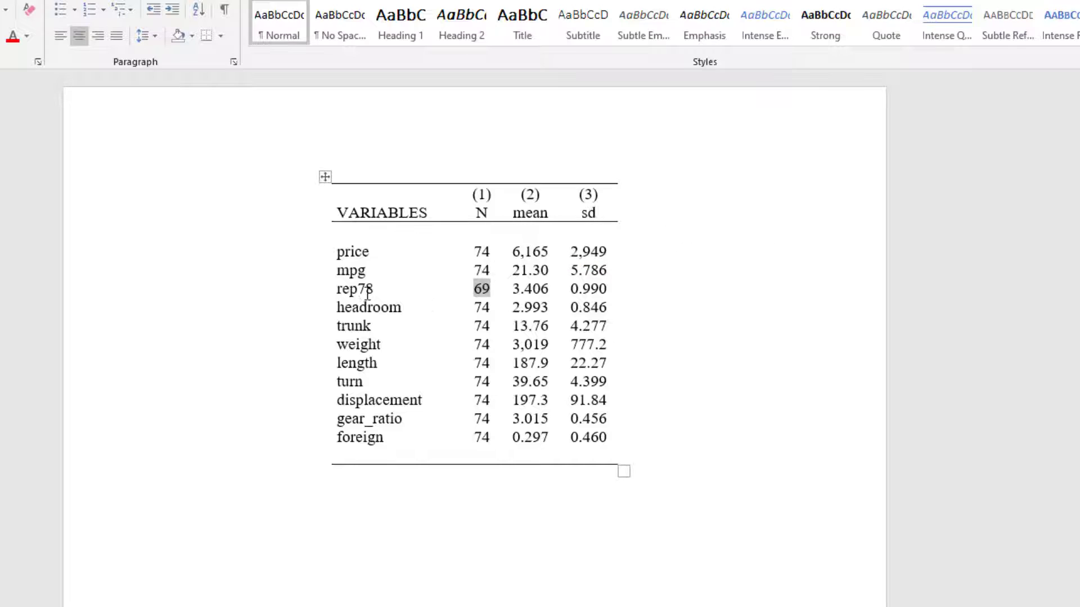
click(482, 363)
drag(486, 256, 483, 439)
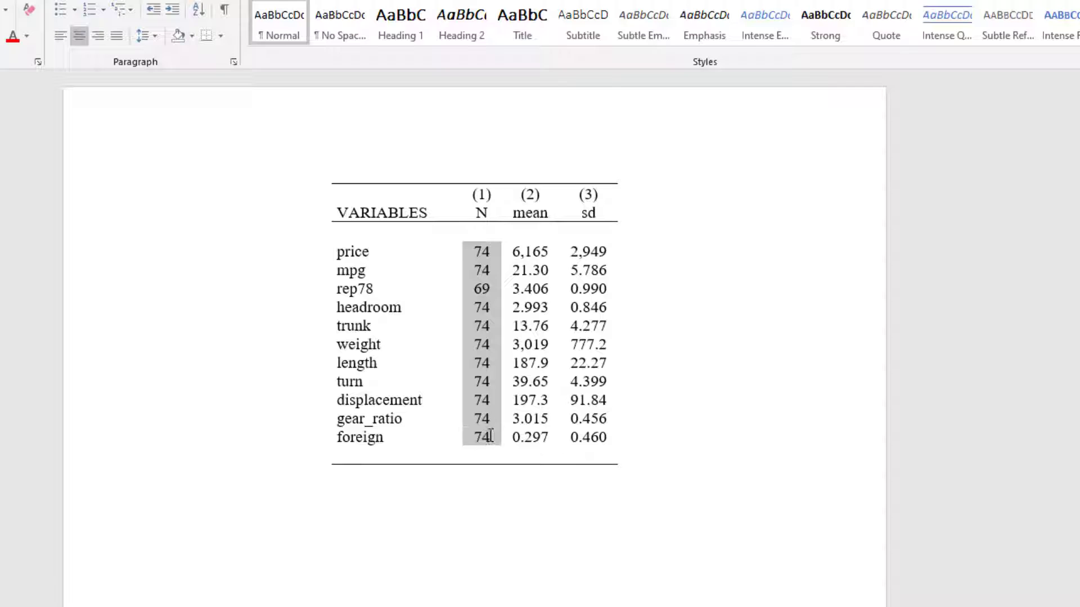
click(482, 288)
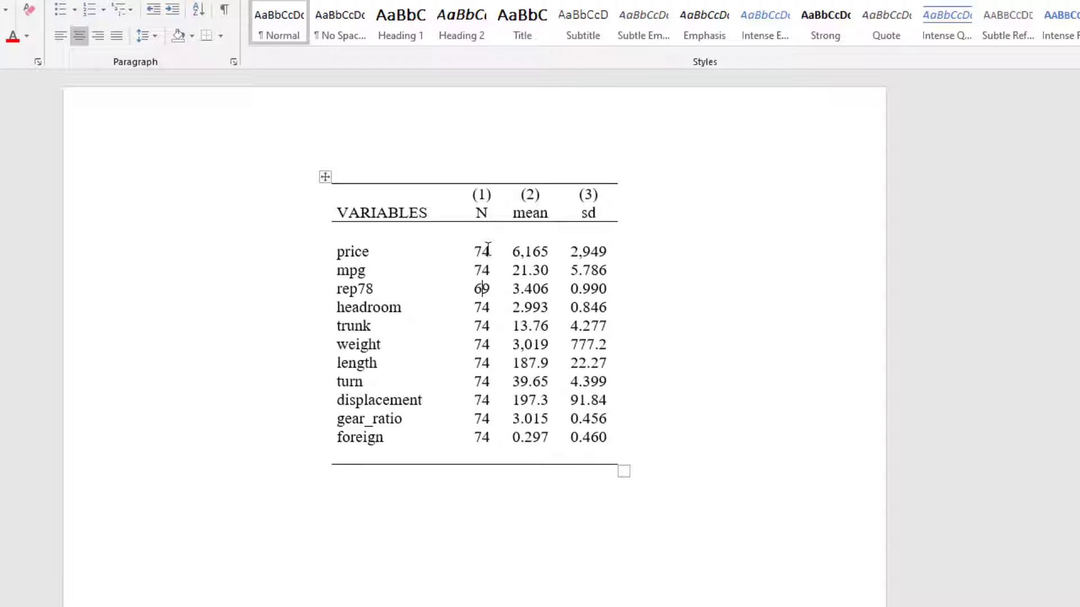
drag(344, 254, 618, 437)
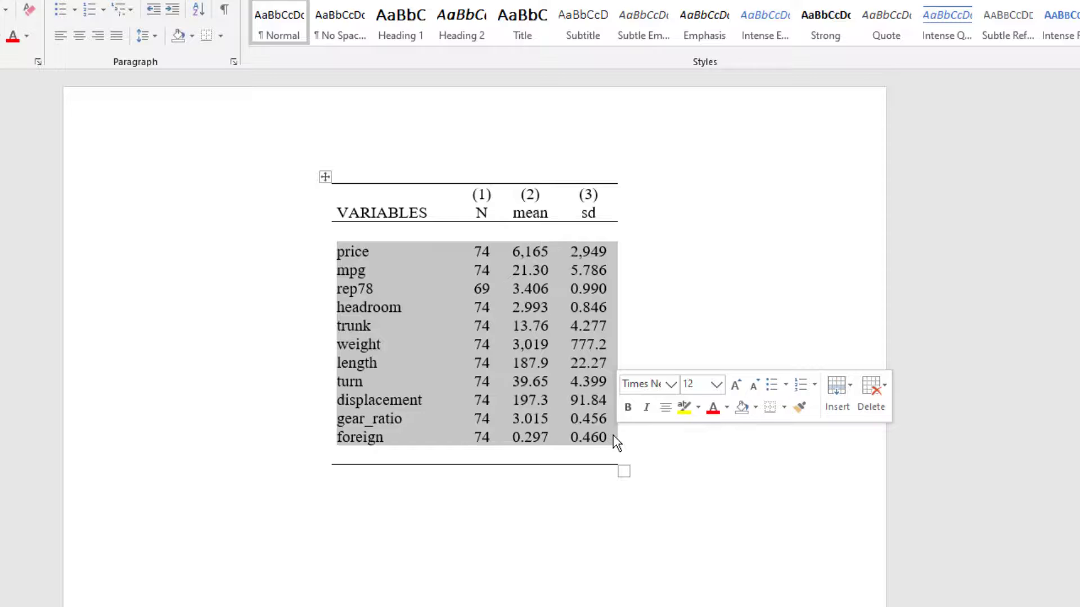
Run regress price mpg headroom rep78 and point out the sum option on line 29.
key(alt+Tab)
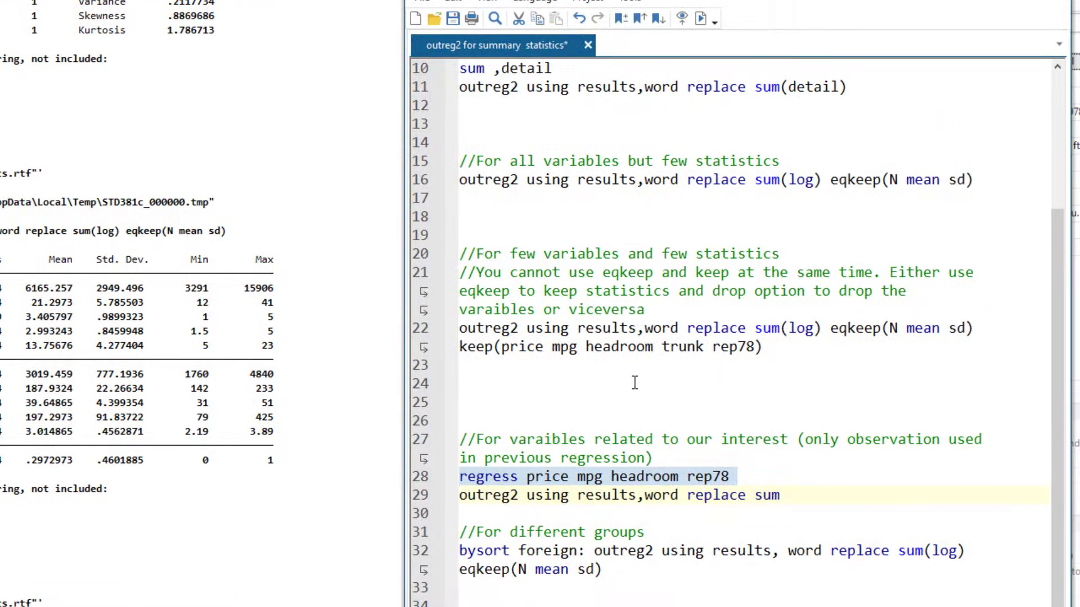
click(703, 19)
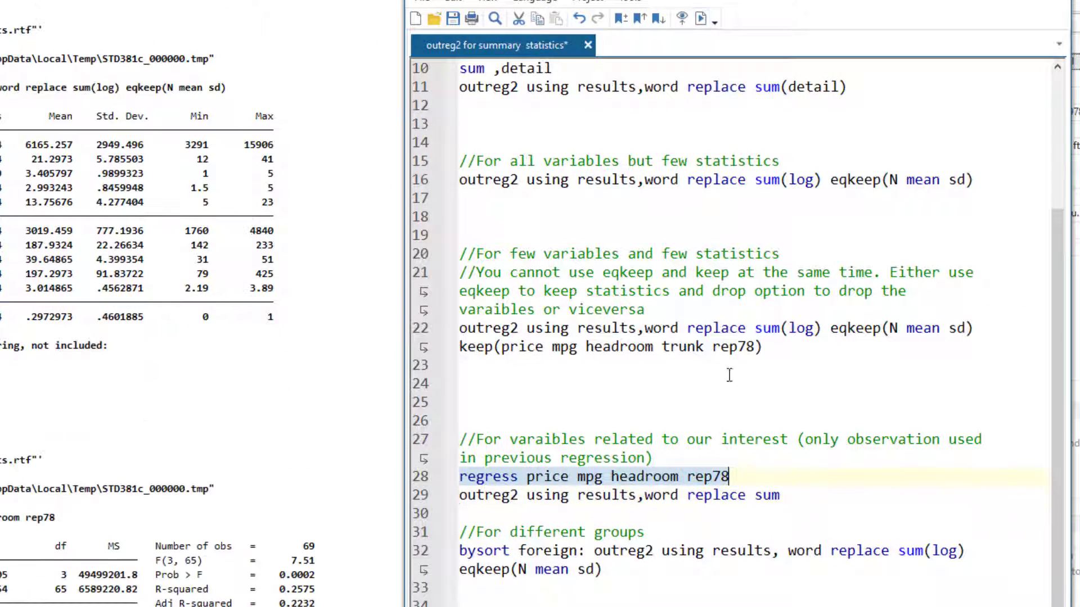
click(421, 497)
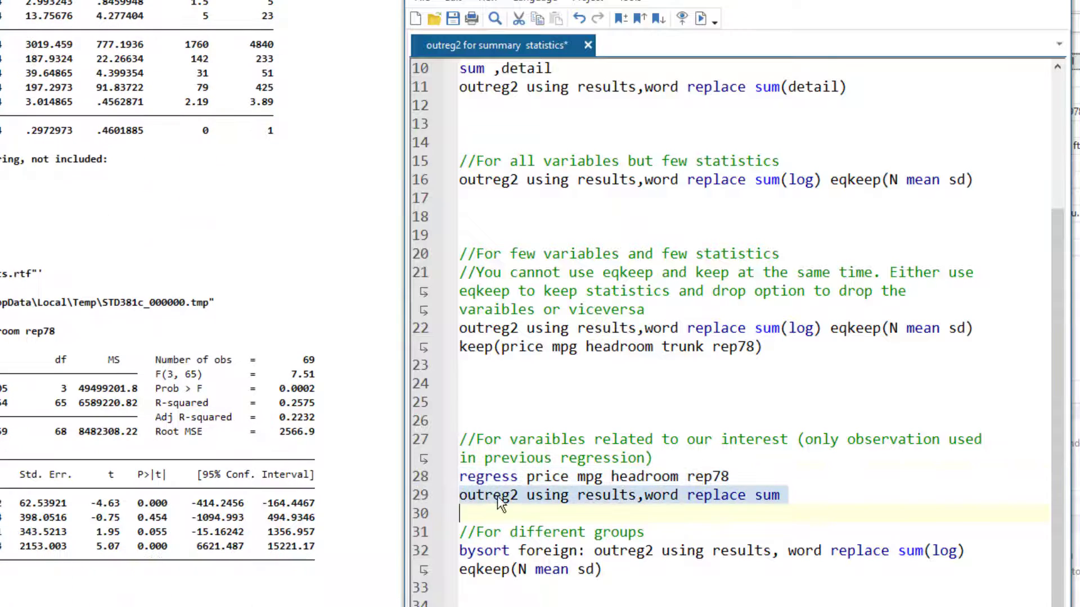
click(768, 498)
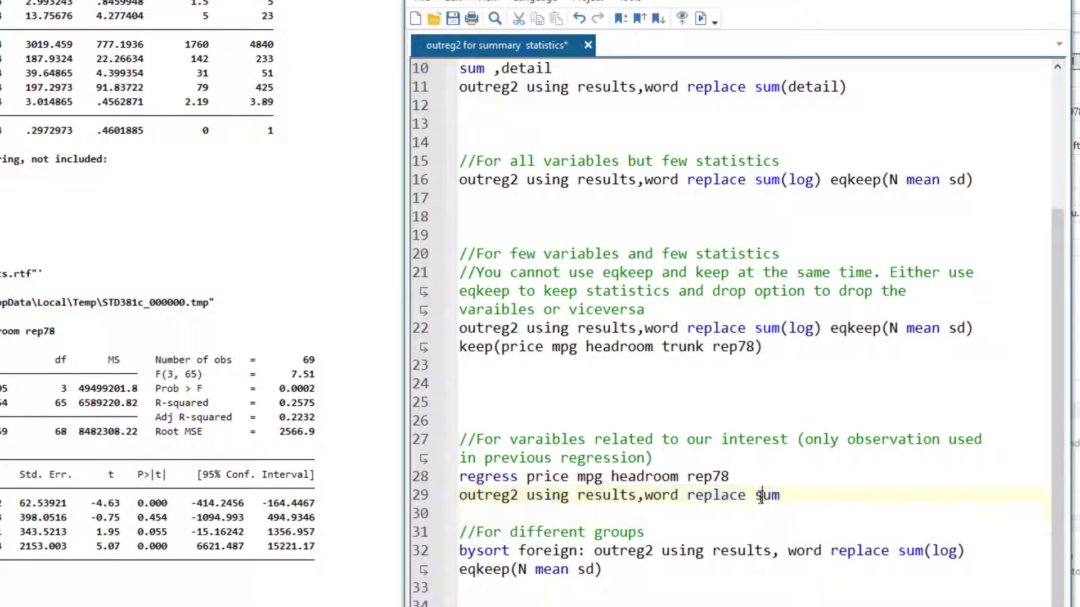
drag(755, 496, 786, 496)
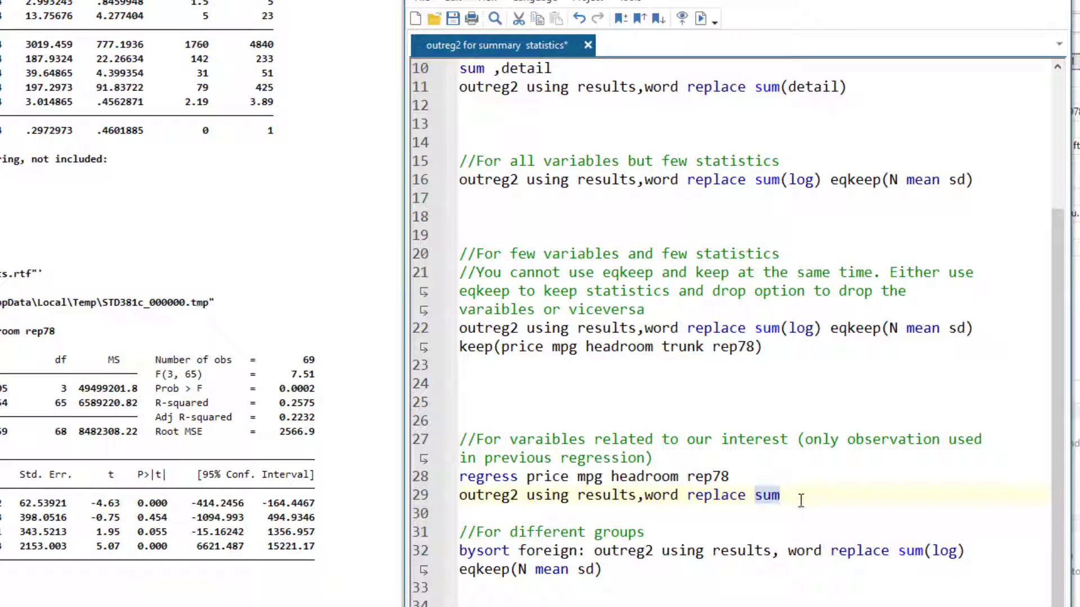
click(421, 498)
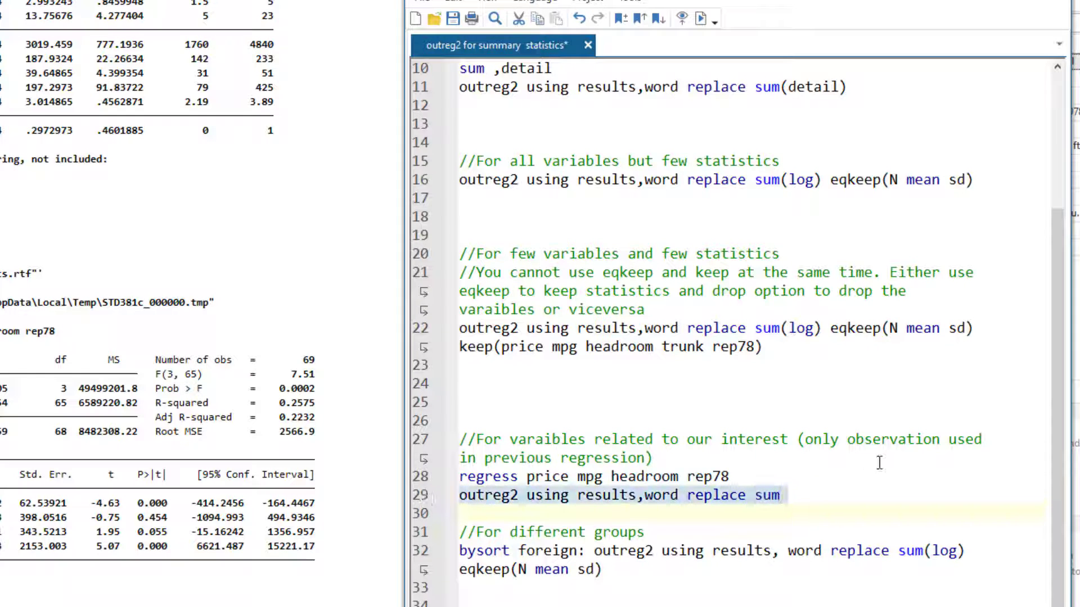
click(780, 495)
key(Left)
key(Left)
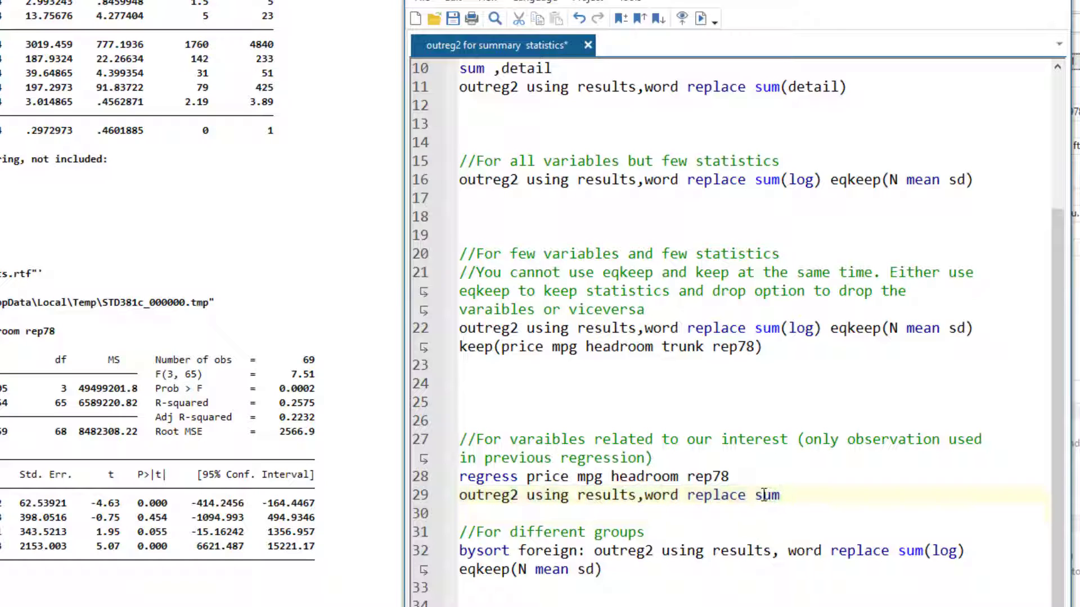
double_click(778, 495)
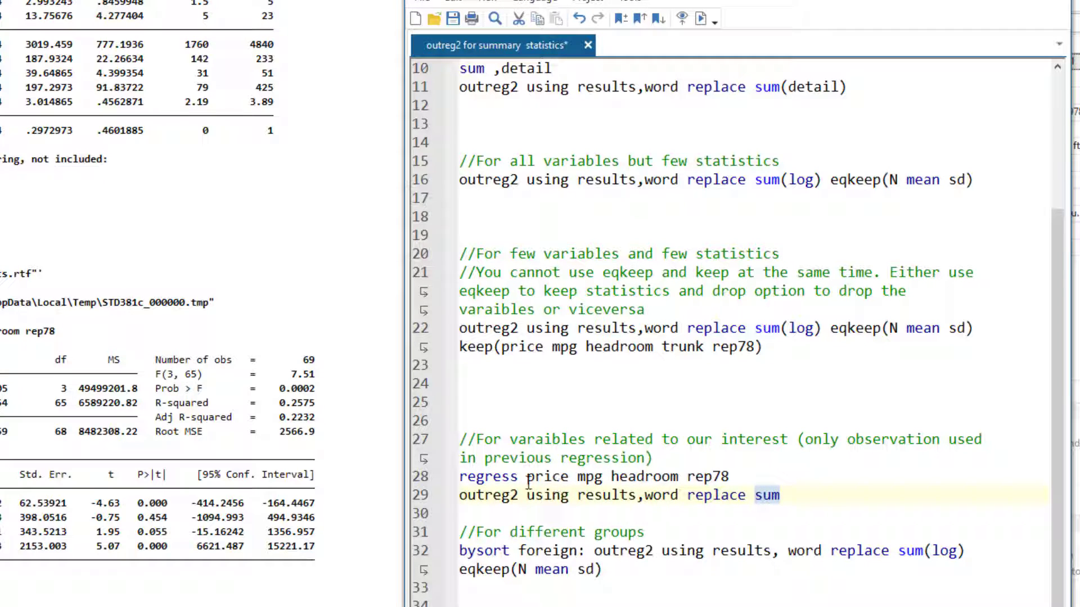
Run line 29's outreg2 sum export with Ctrl+D for the regression-sample variables.
drag(530, 477, 743, 477)
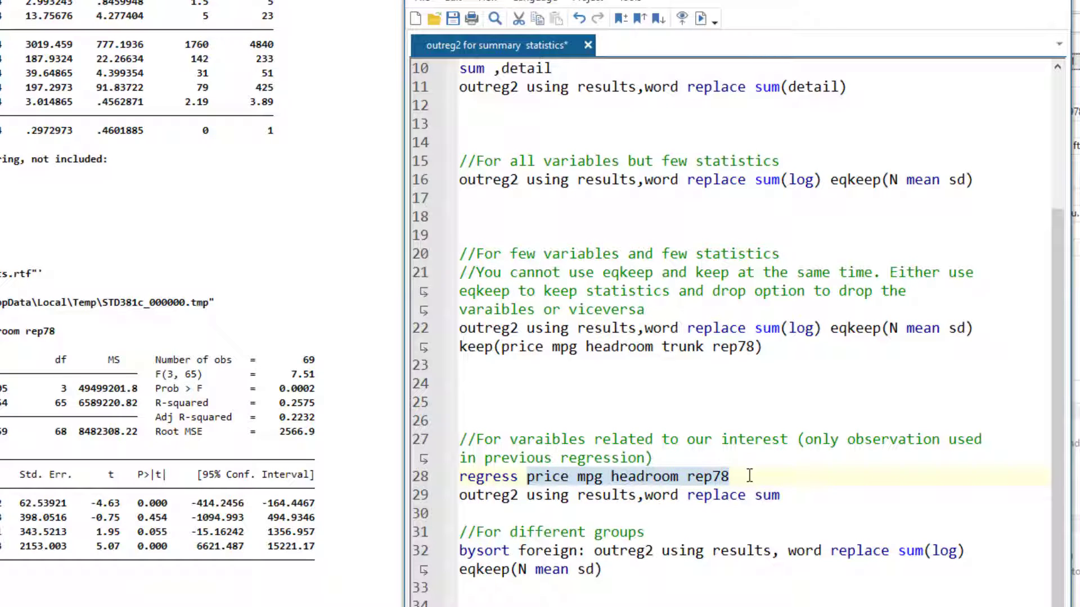
click(760, 496)
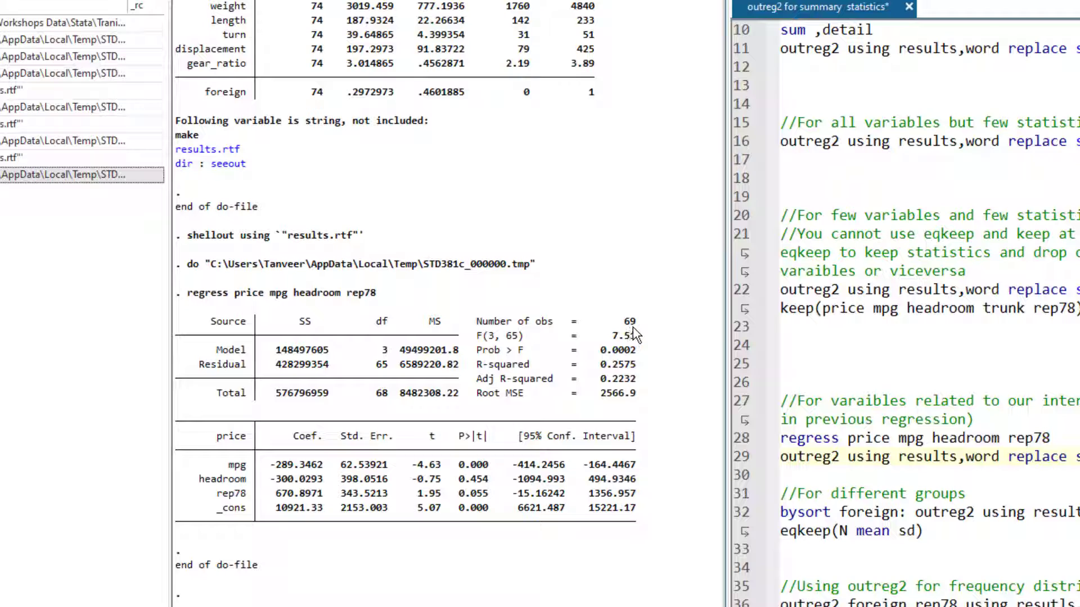
click(736, 457)
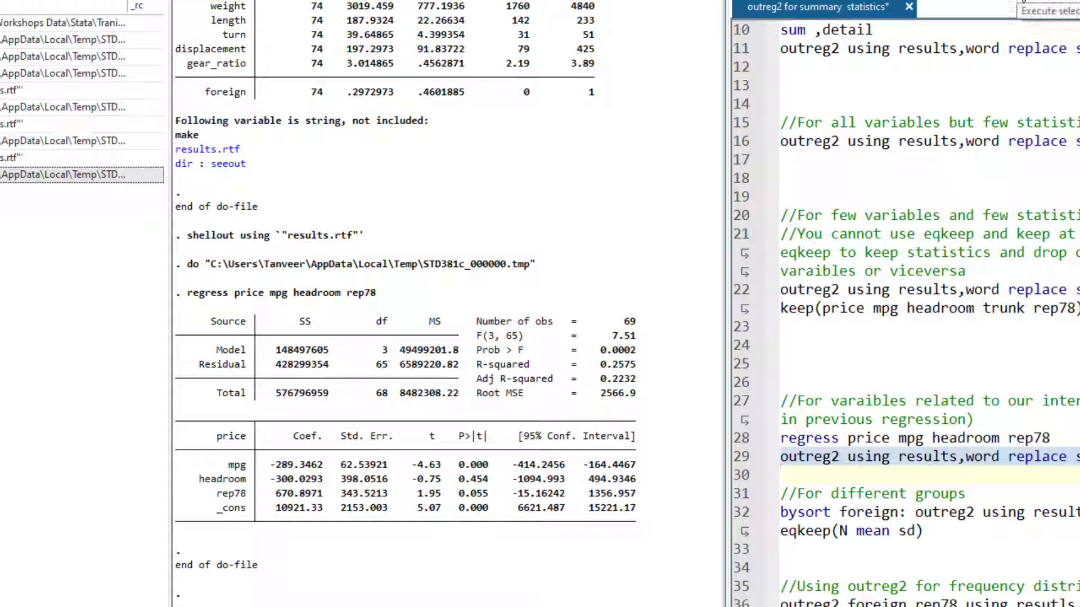
key(ctrl+d)
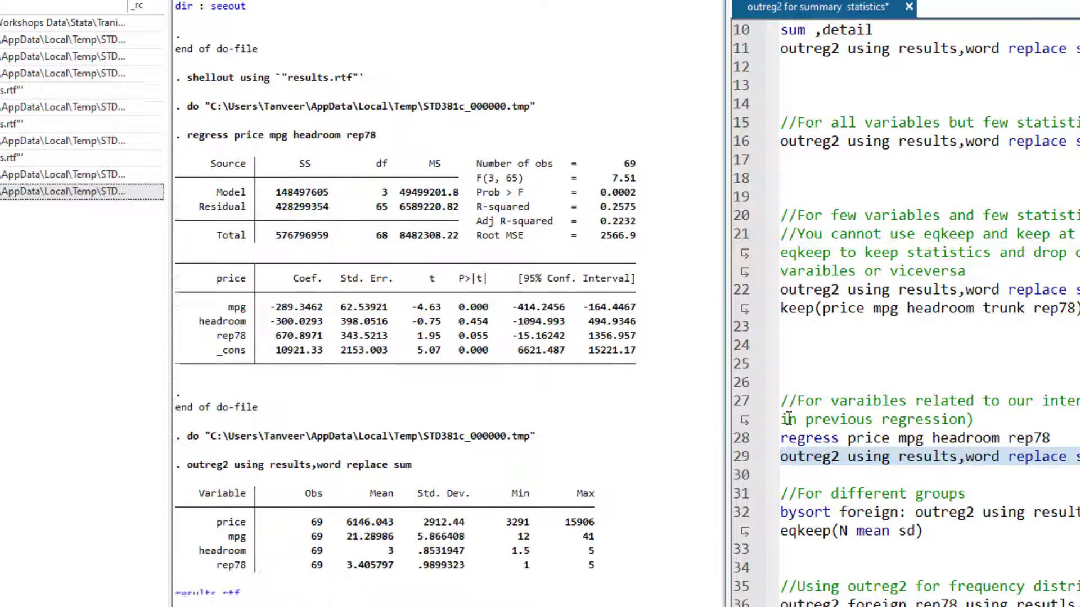
Open the Word table and point out the four variable rows and the 69 observations.
click(246, 527)
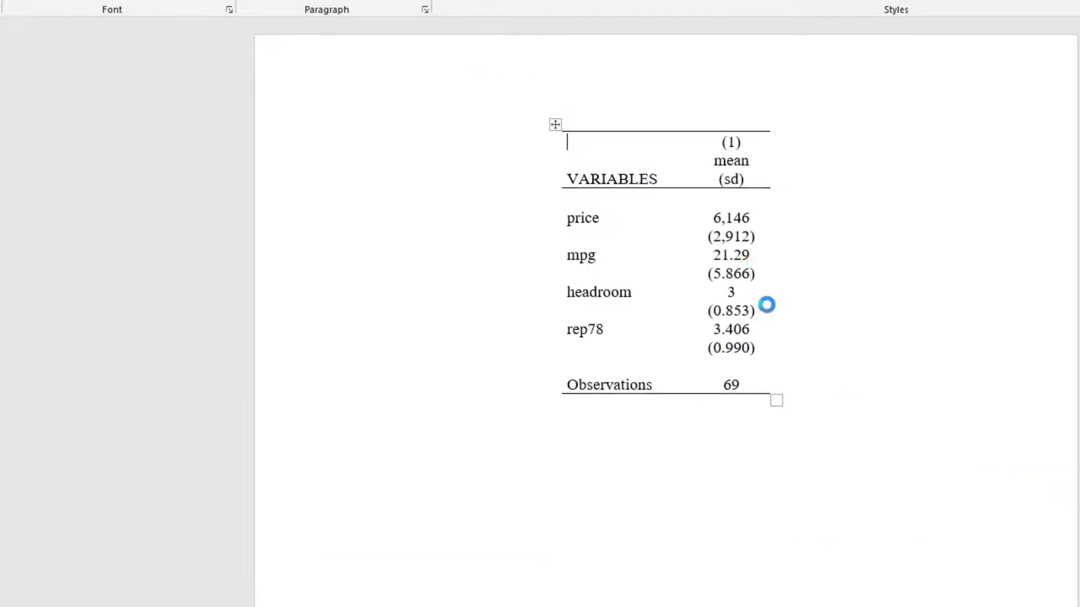
drag(388, 243, 543, 336)
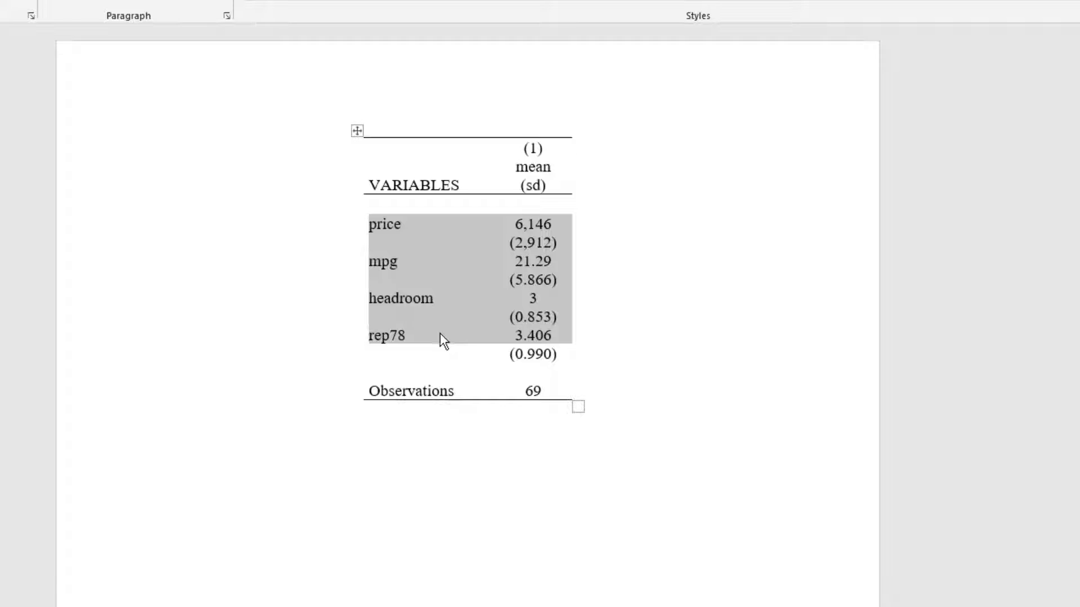
drag(543, 389, 525, 387)
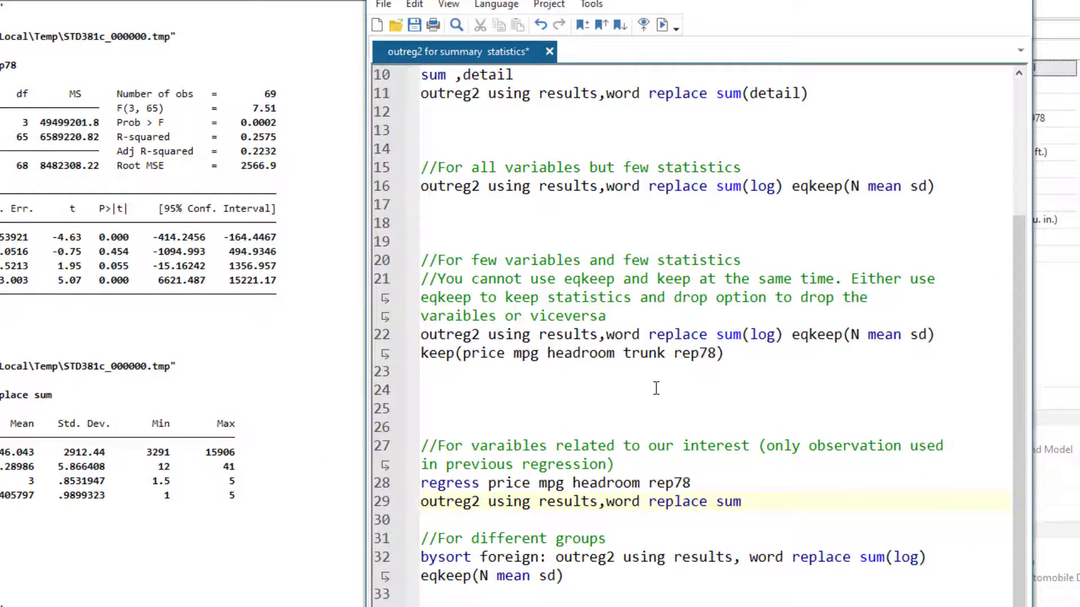
drag(724, 353, 418, 336)
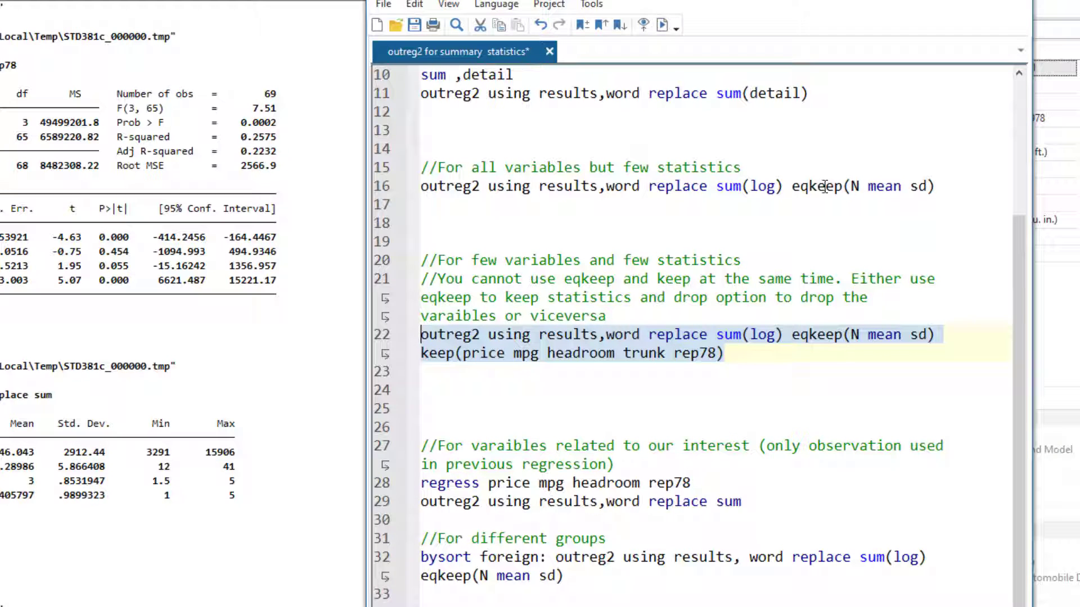
double_click(805, 190)
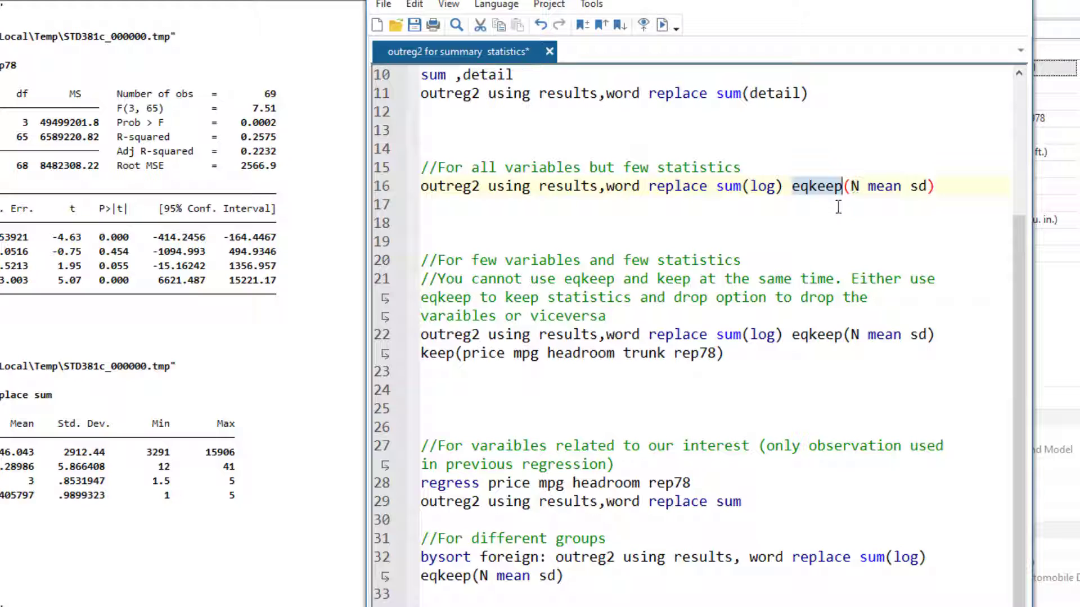
drag(851, 185, 925, 178)
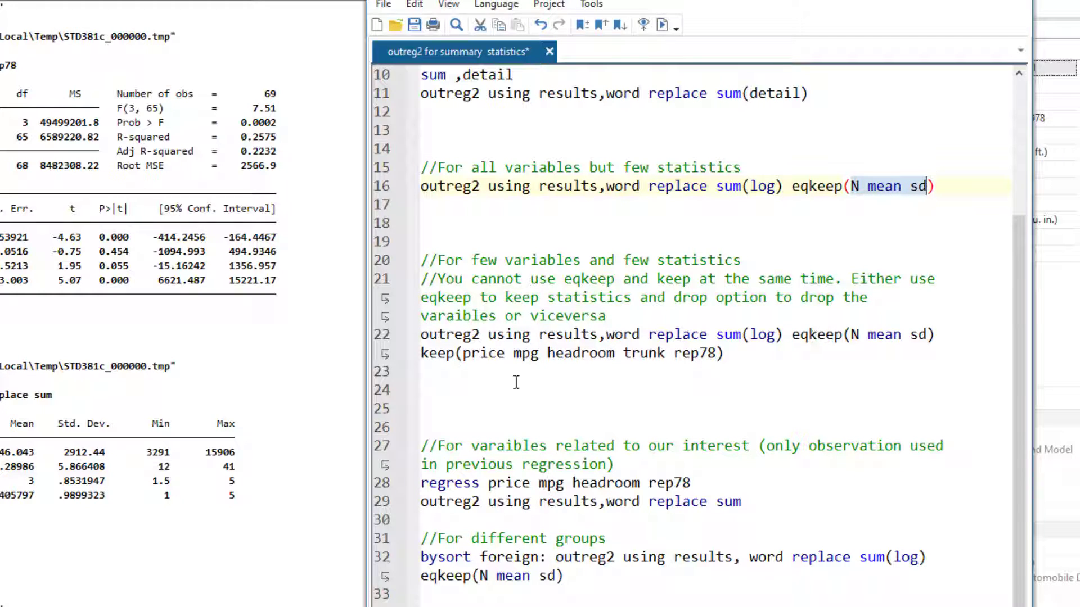
double_click(437, 355)
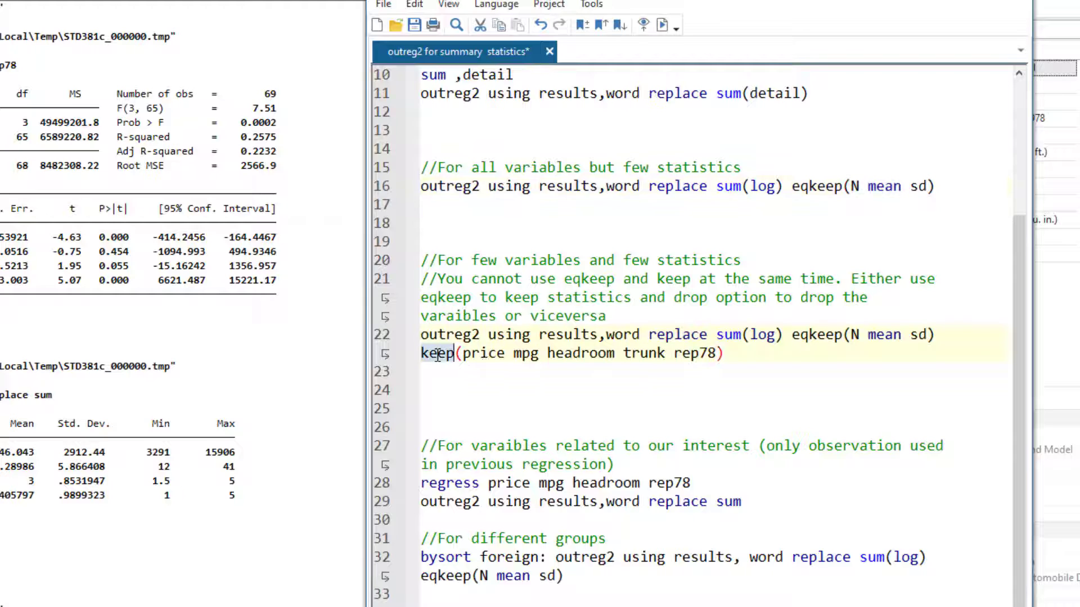
drag(463, 353, 721, 352)
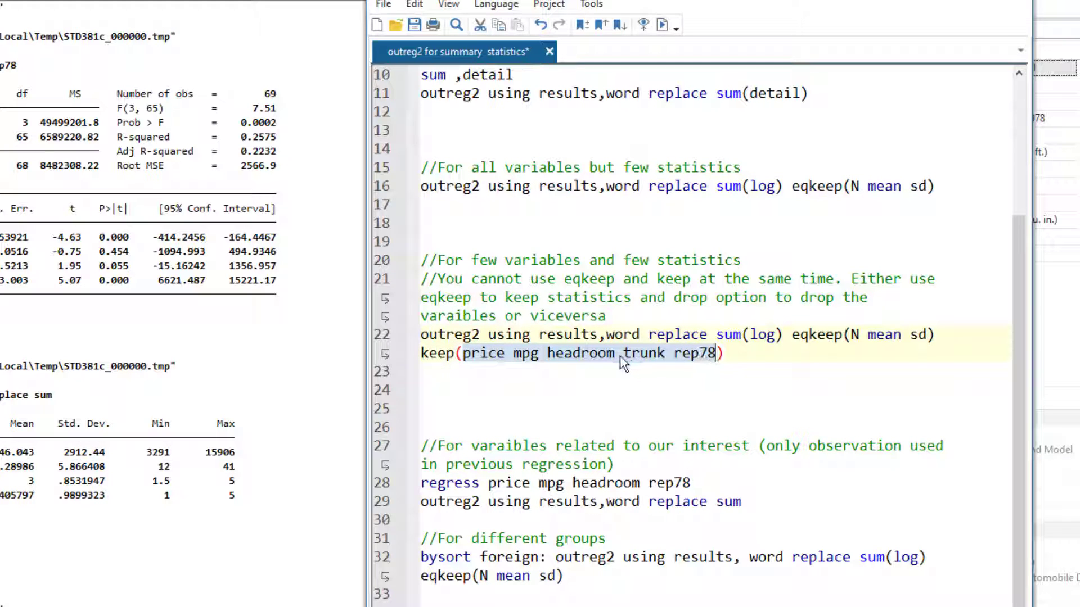
click(538, 311)
drag(724, 353, 417, 337)
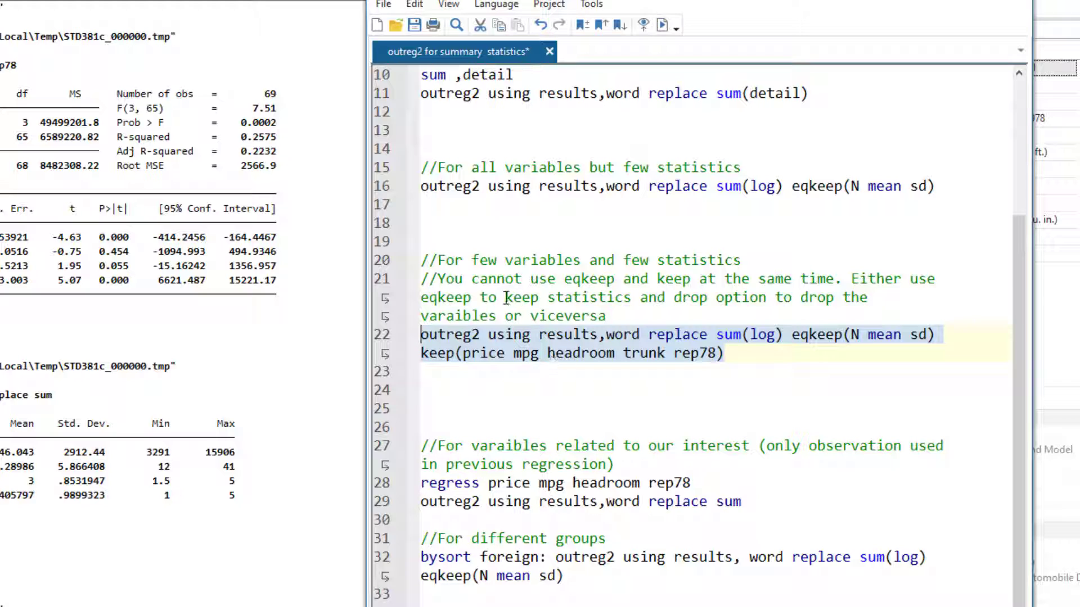
double_click(591, 279)
double_click(673, 279)
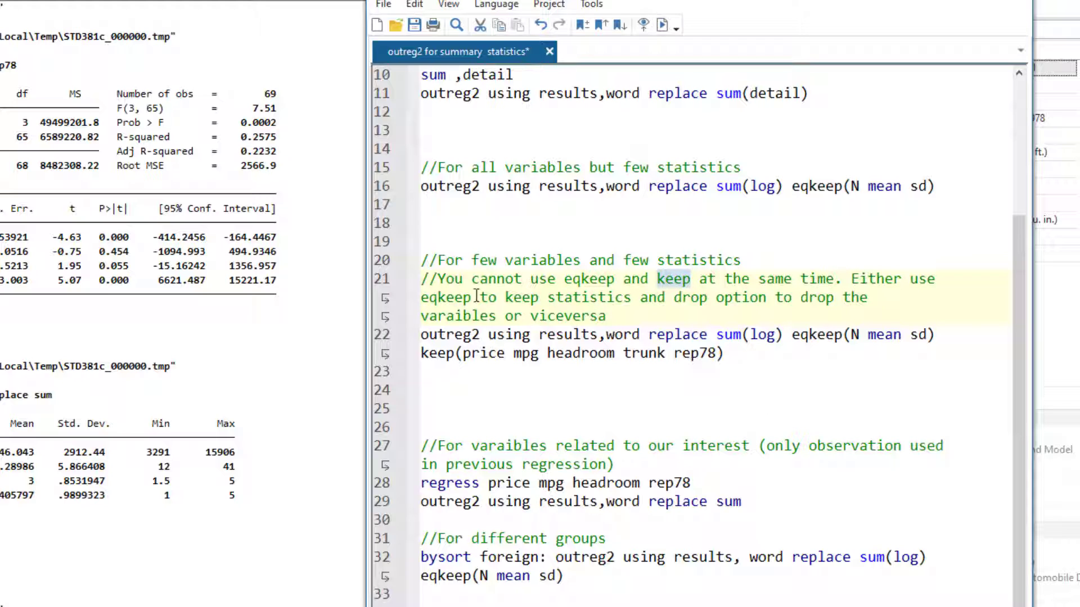
double_click(446, 299)
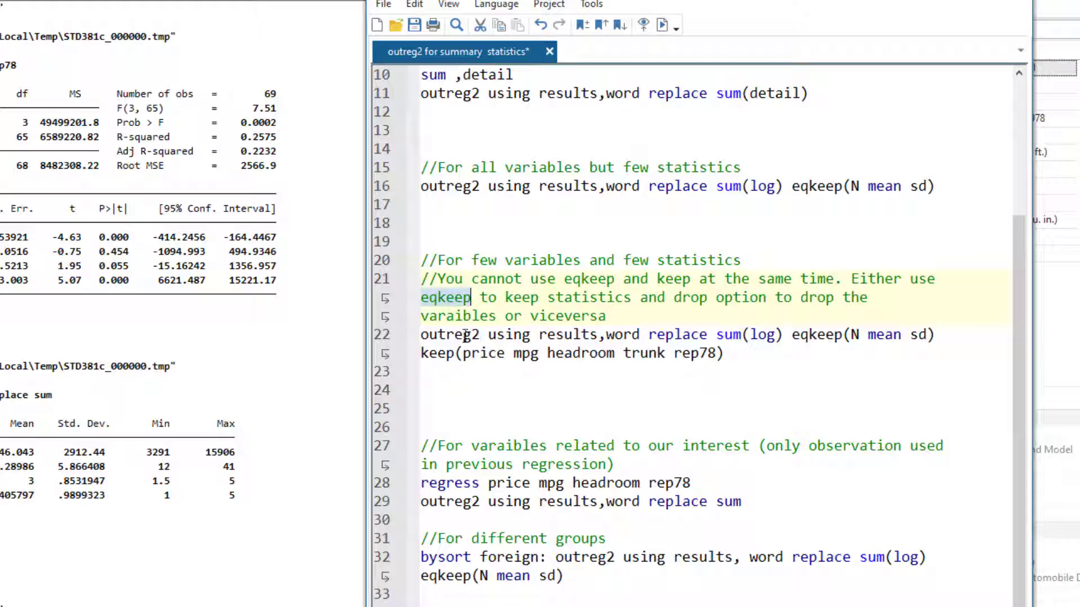
Replace keep with drop on line 22 so price, mpg, headroom, trunk and rep78 are dropped.
double_click(437, 354)
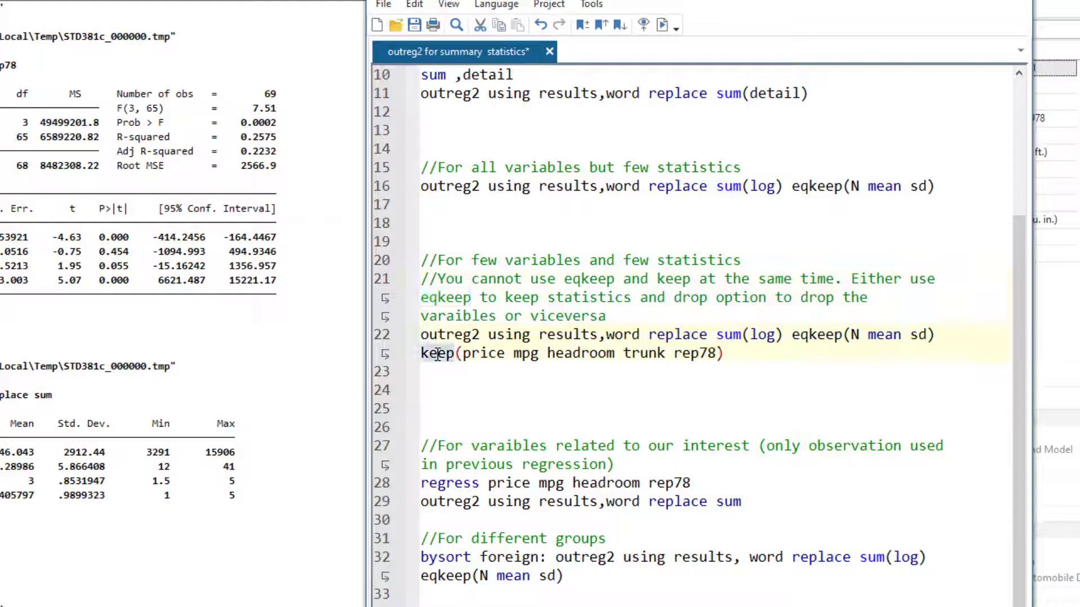
text(drop)
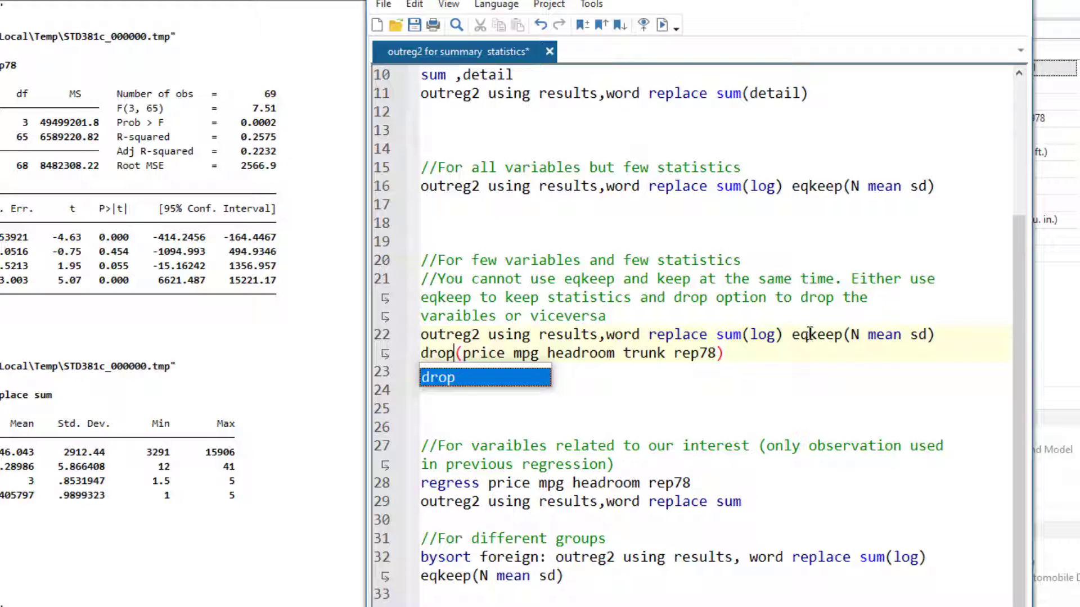
click(458, 539)
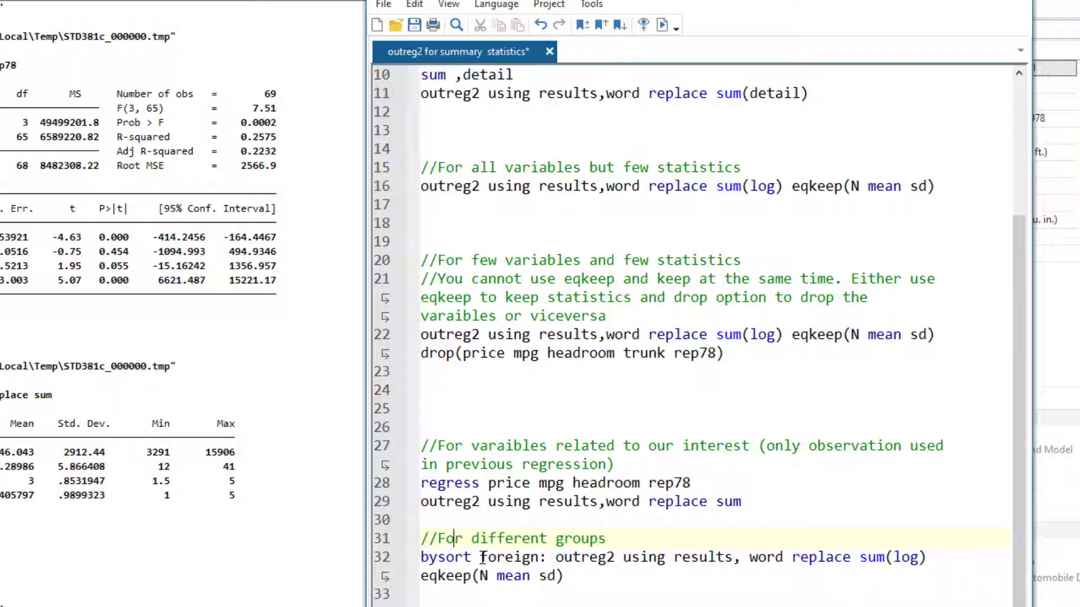
Run tabulate foreign (52 Domestic, 22 Foreign) and select the bysort foreign outreg2 line.
drag(482, 558, 539, 562)
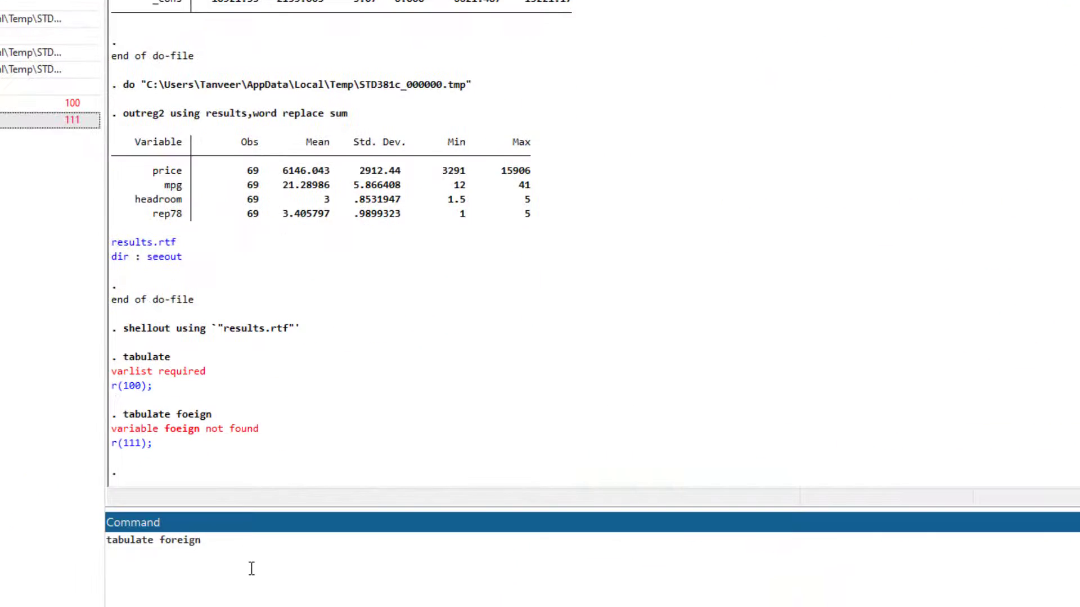
key(Return)
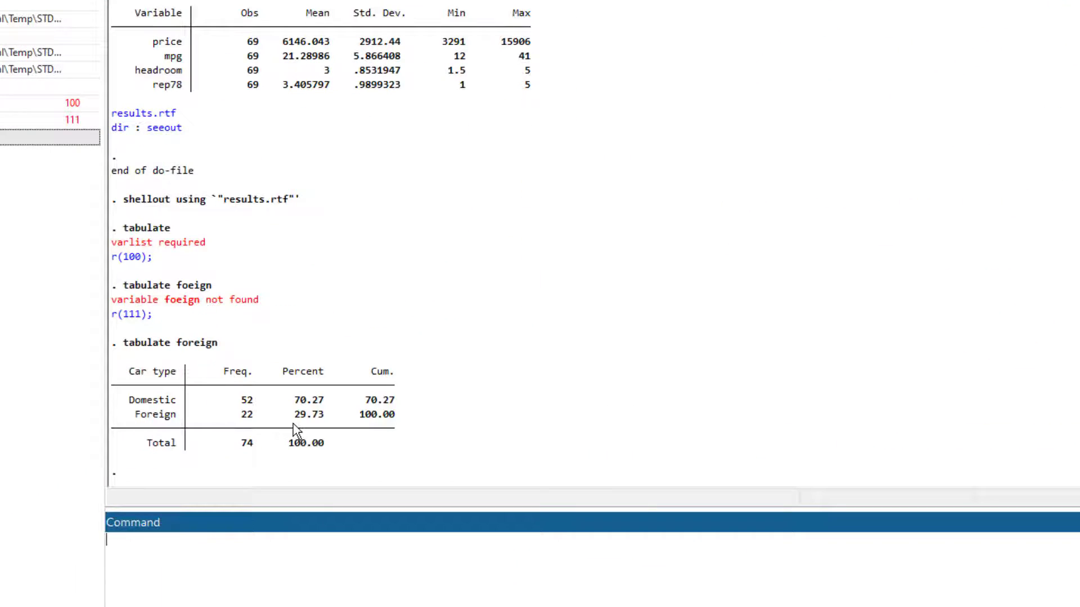
drag(131, 403, 175, 415)
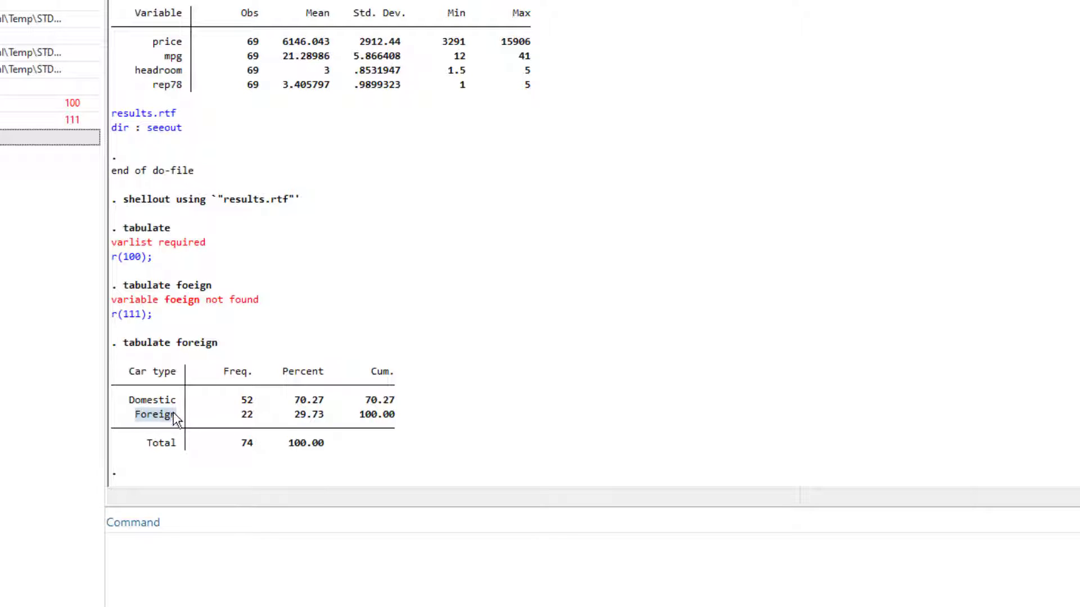
double_click(128, 400)
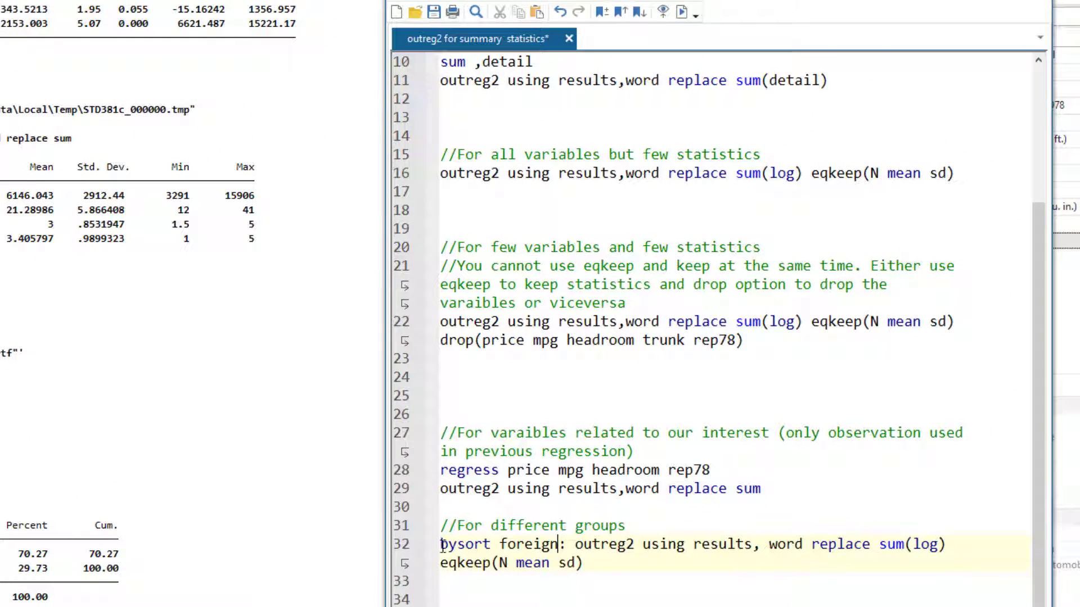
drag(441, 545, 509, 548)
double_click(509, 548)
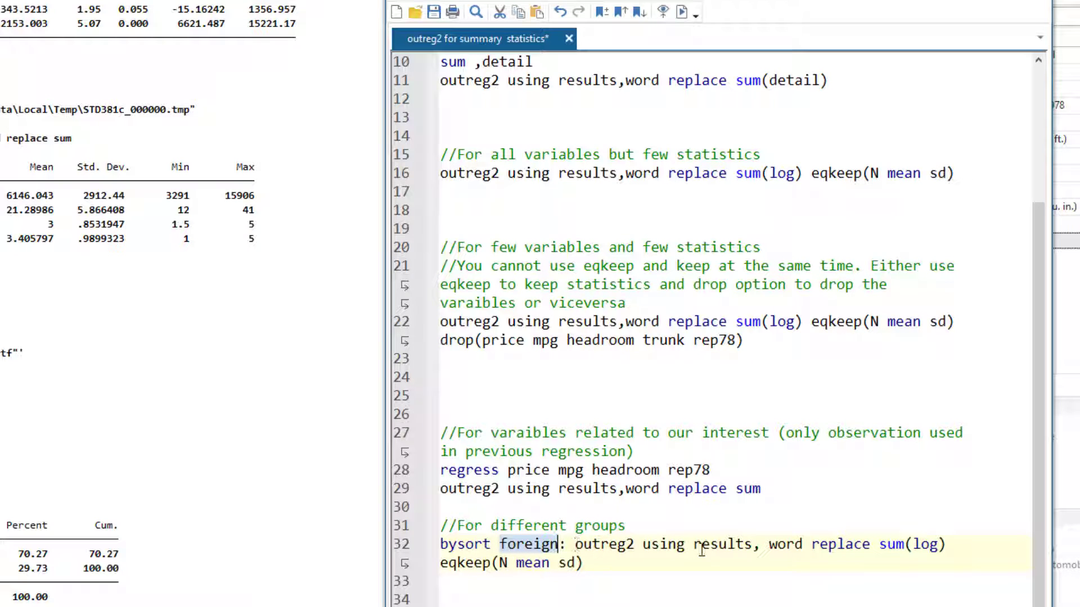
click(401, 545)
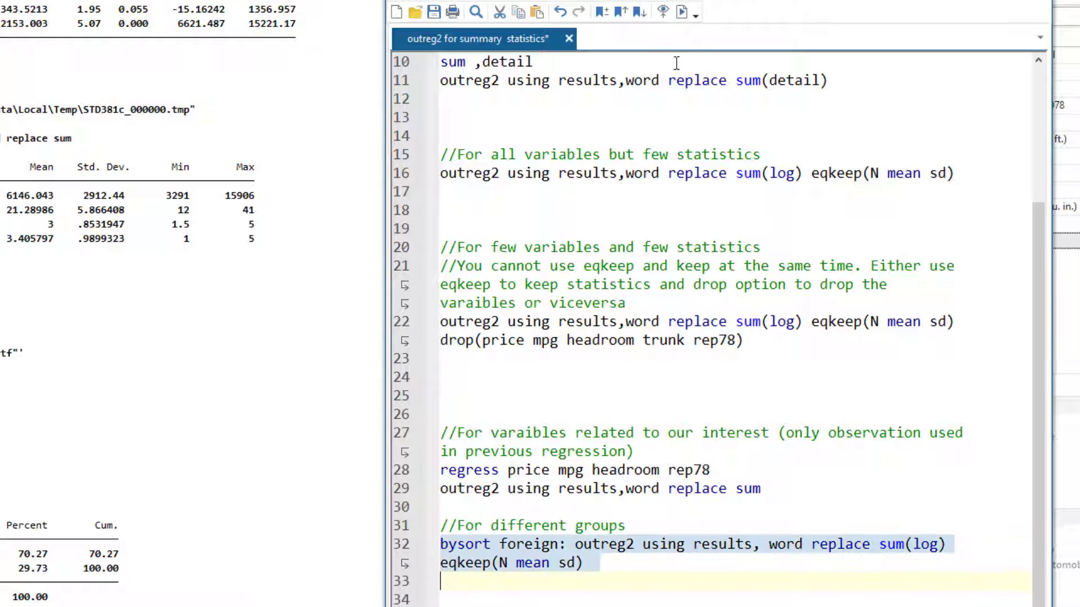
Run the by-group summary command and review the foreign 0 (N=52) and foreign 1 (N=22) columns in Word.
click(682, 12)
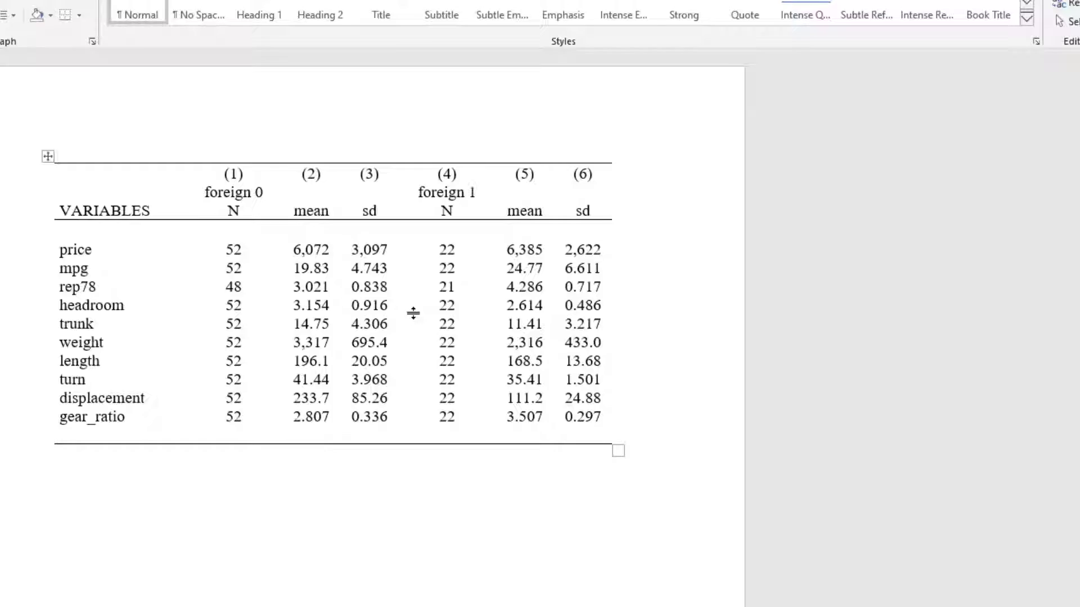
drag(494, 164, 591, 410)
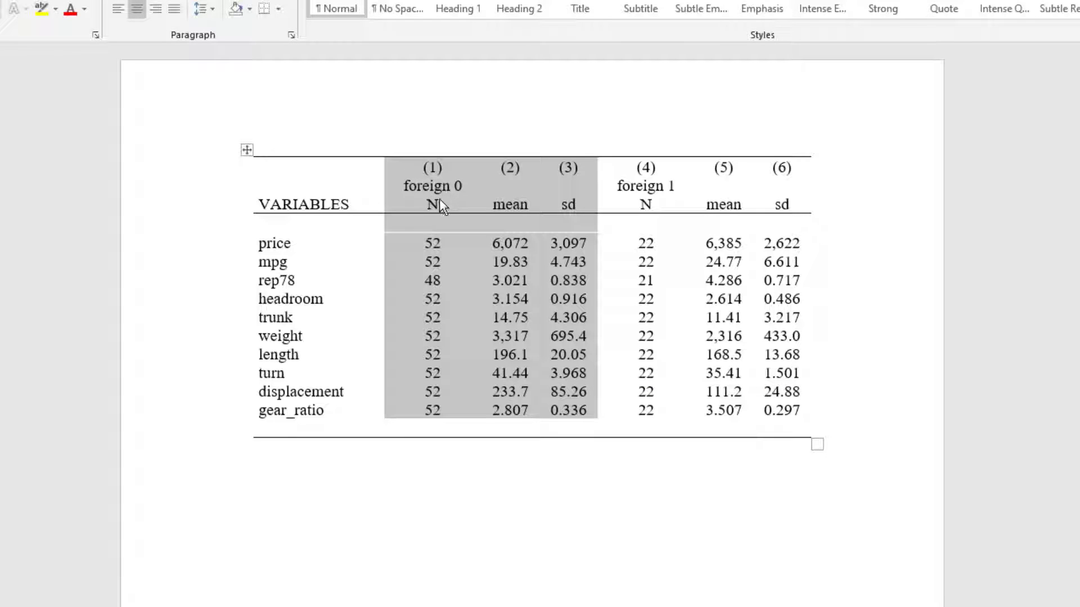
drag(644, 169, 800, 412)
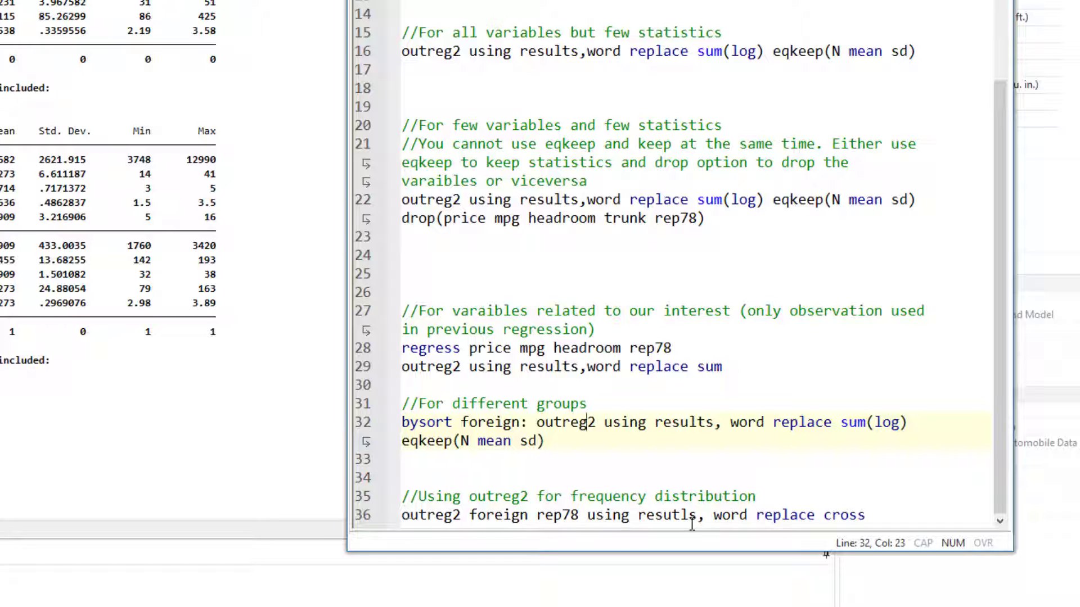
Run line 36's outreg2 cross command to export the foreign by rep78 frequency table.
double_click(839, 518)
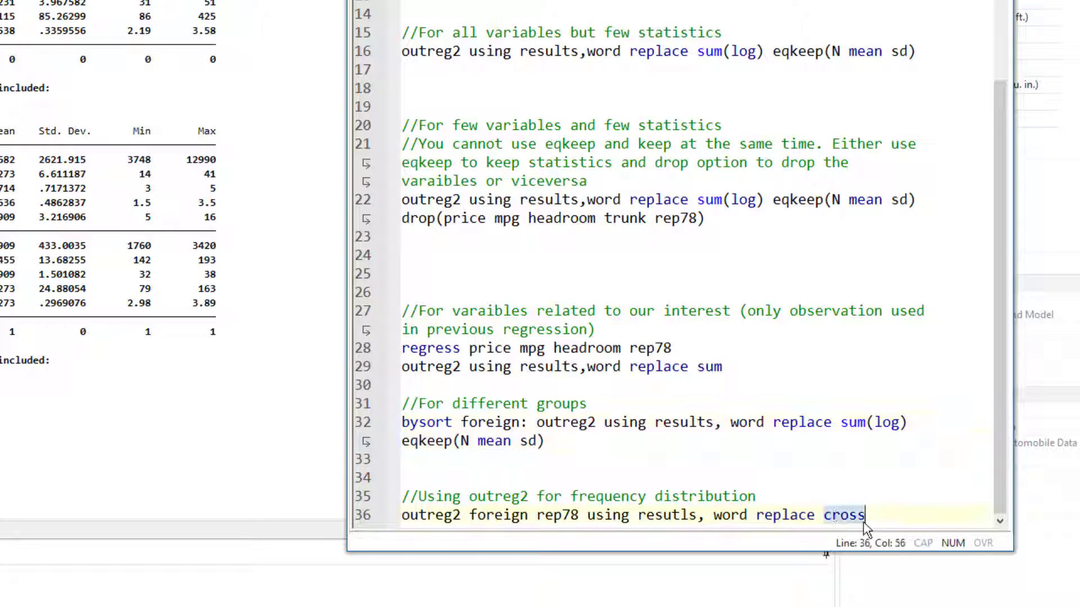
click(362, 515)
key(ctrl+d)
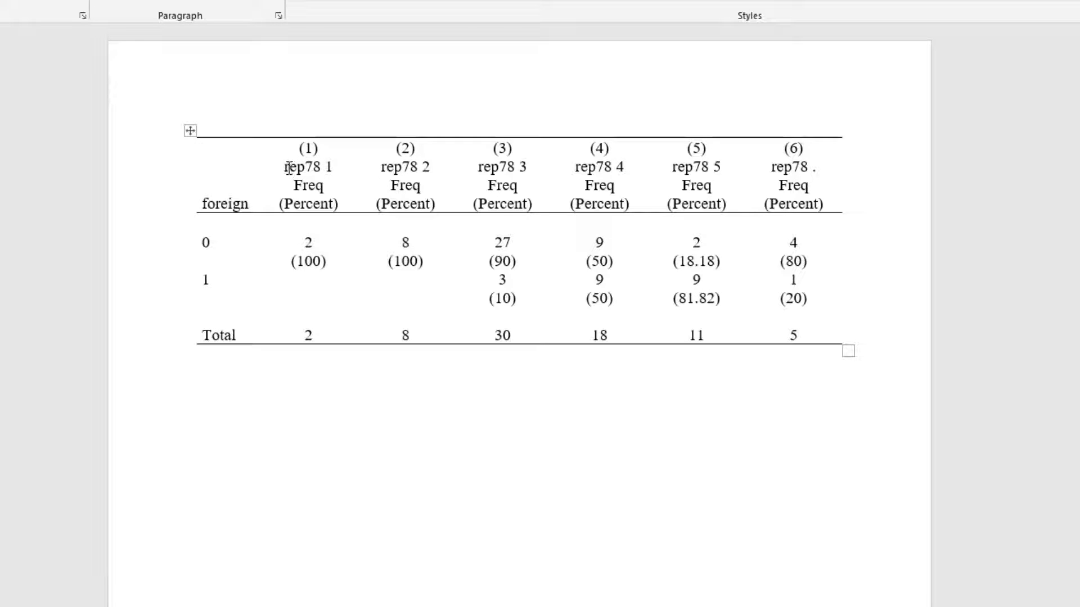
drag(296, 167, 819, 298)
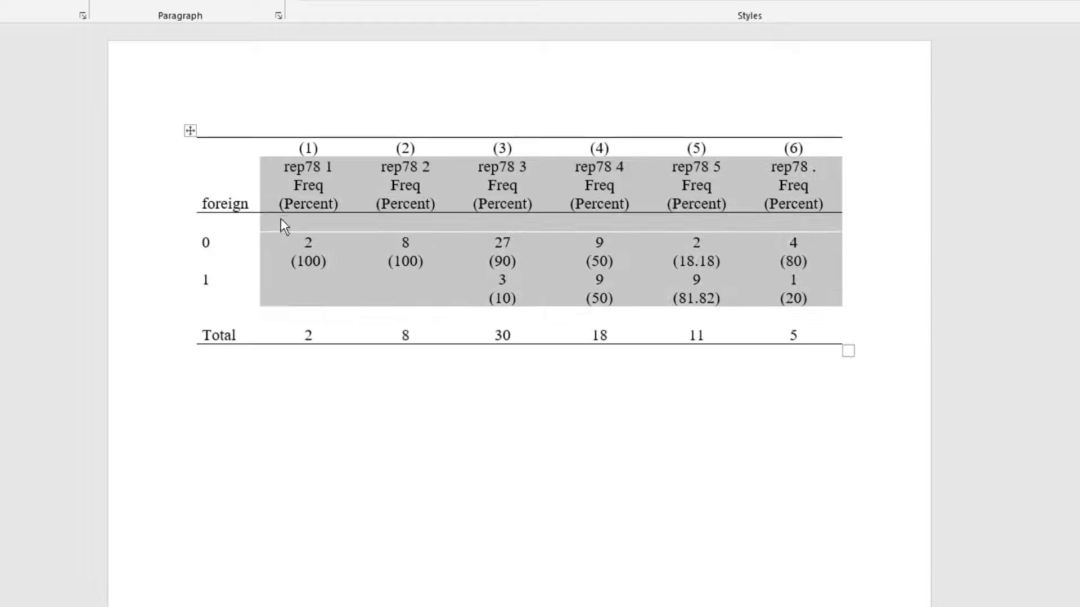
drag(209, 241, 231, 290)
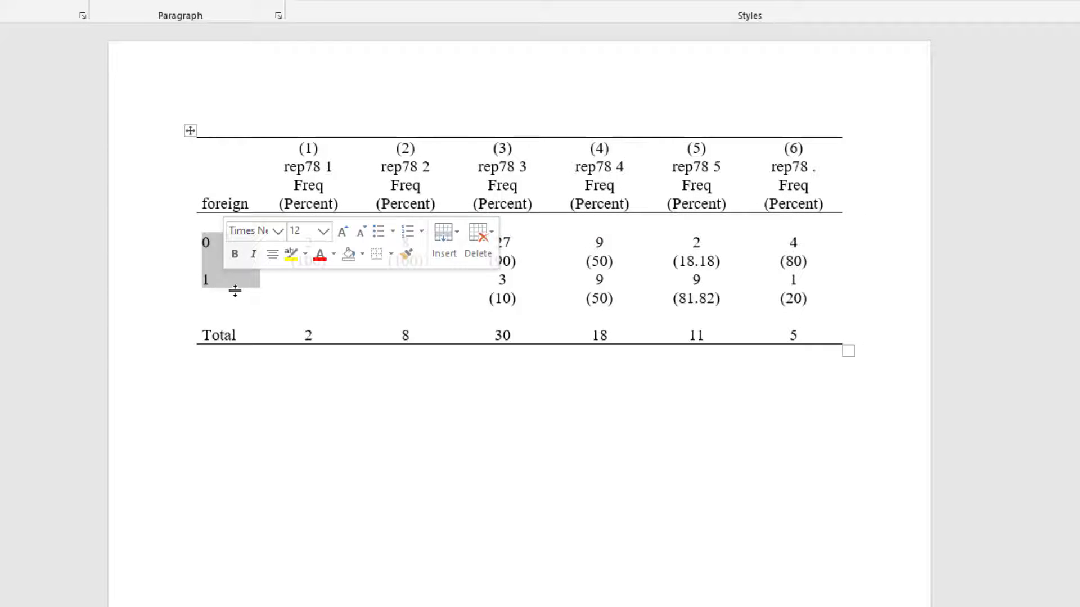
click(416, 260)
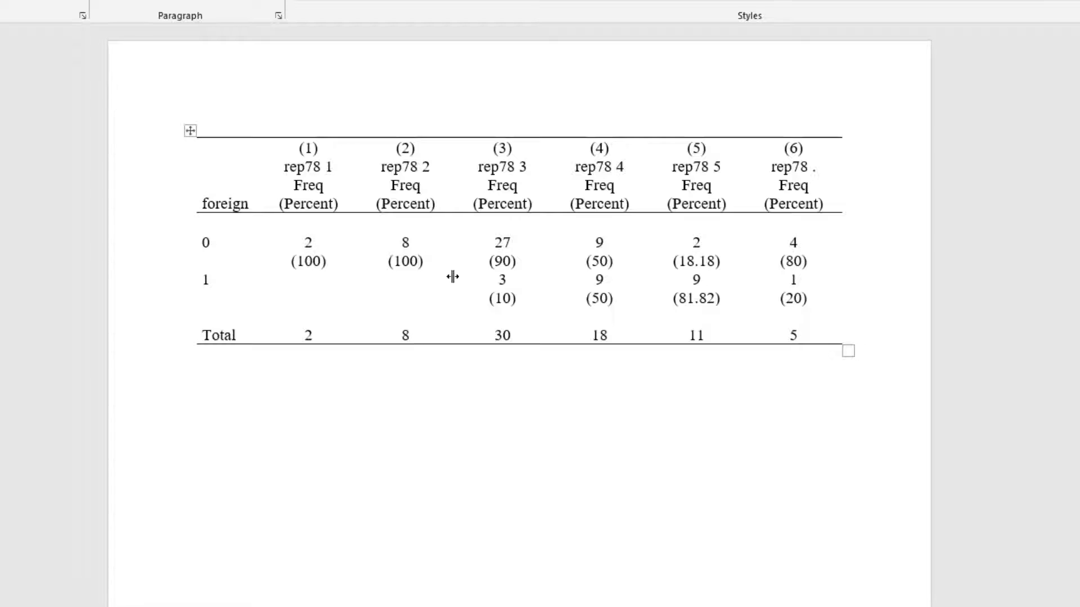